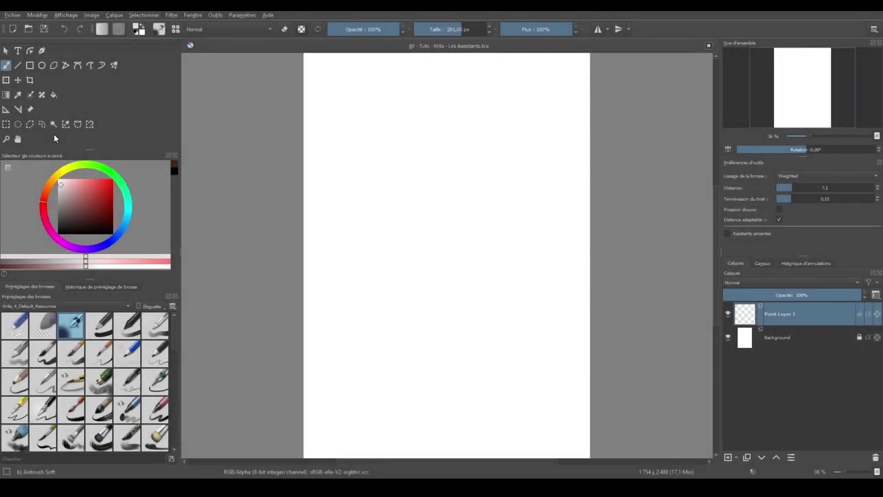
Fill an upright oval selection near the page centre with dark chocolate brown
left_click(18, 125)
left_click_drag(374, 166, 530, 362)
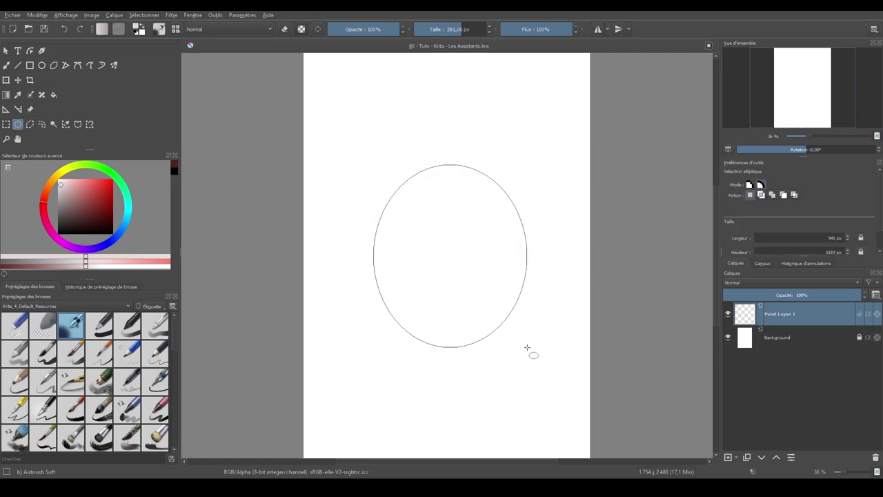
key("f")
left_click(51, 186)
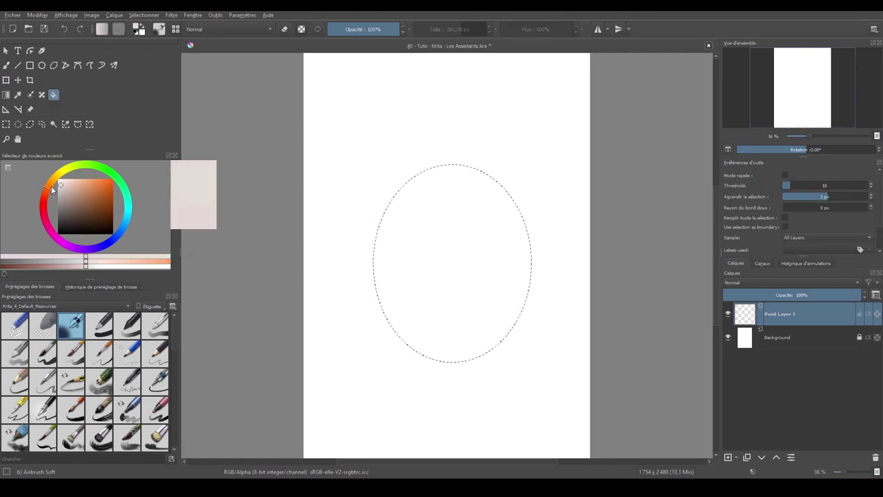
left_click(97, 209)
left_click(507, 293)
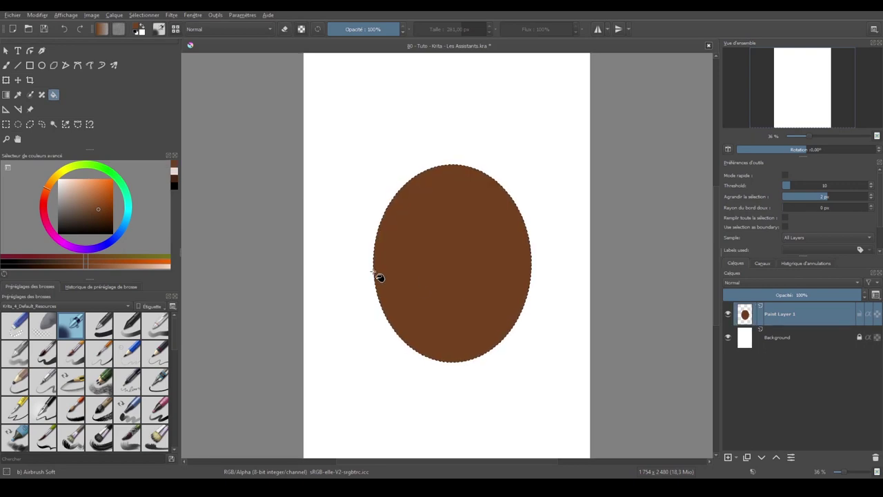
Clip a new Masque layer onto the egg's paint layer as a clipping group
key("b")
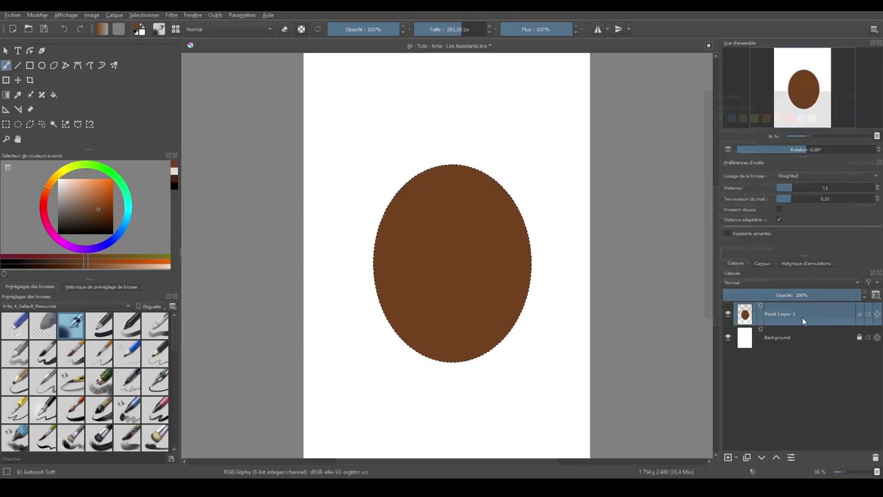
right_click(802, 317)
left_click(667, 240)
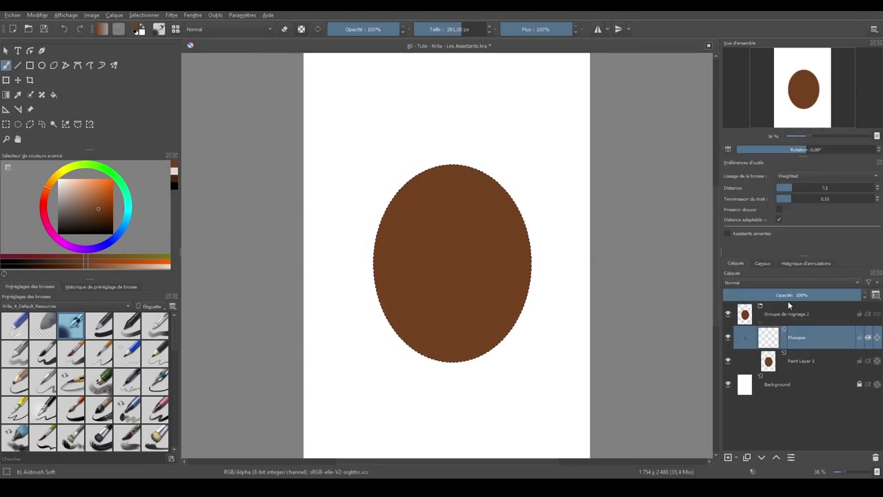
Airbrush a soft white highlight at upper right and black shading on the lower-left egg
left_click(324, 291, "ctrl")
scroll(455, 210, "up", 2)
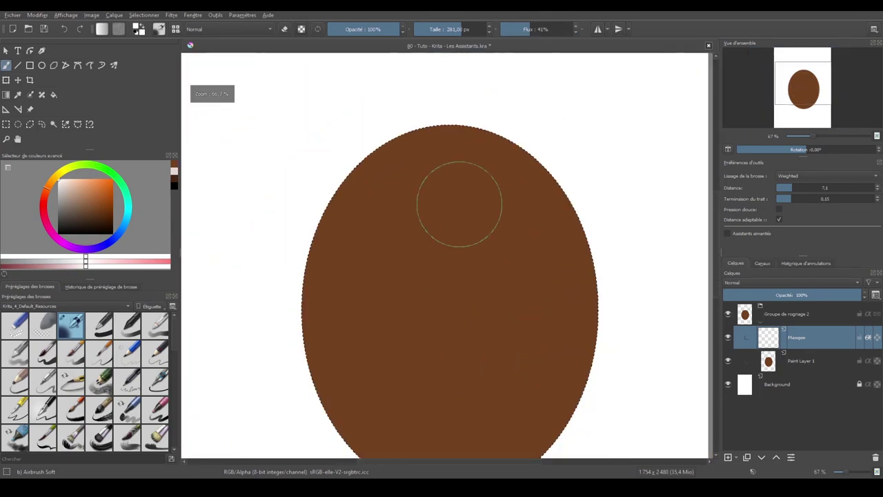
key("bracketright")
key("bracketright")
key("bracketright")
mouse_move(457, 191)
left_mouse_down()
mouse_move(531, 345)
mouse_move(529, 266)
mouse_move(575, 219)
left_mouse_up()
key("bracketleft")
key("bracketleft")
key("bracketleft")
scroll(559, 264, "down", 1)
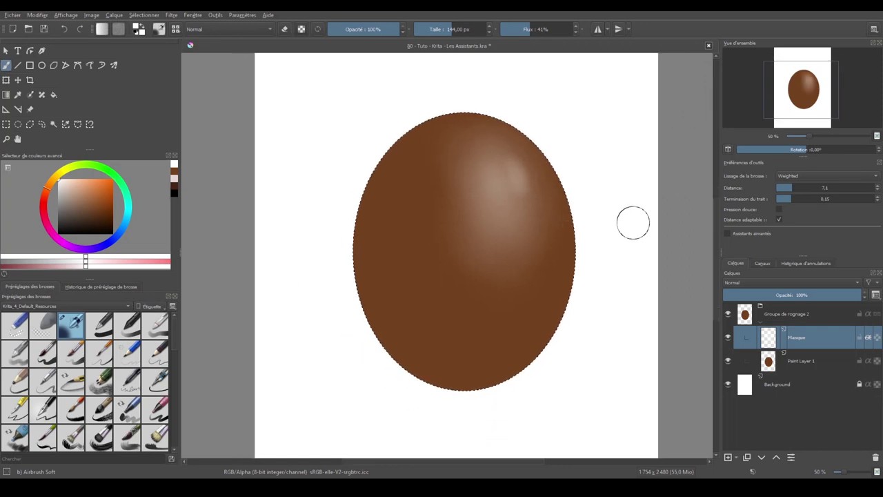
key("d")
key("bracketright")
key("bracketright")
key("bracketright")
mouse_move(545, 339)
left_mouse_down()
mouse_move(355, 186)
mouse_move(394, 187)
mouse_move(361, 325)
mouse_move(420, 300)
mouse_move(365, 211)
mouse_move(380, 198)
mouse_move(465, 311)
mouse_move(531, 345)
left_mouse_up()
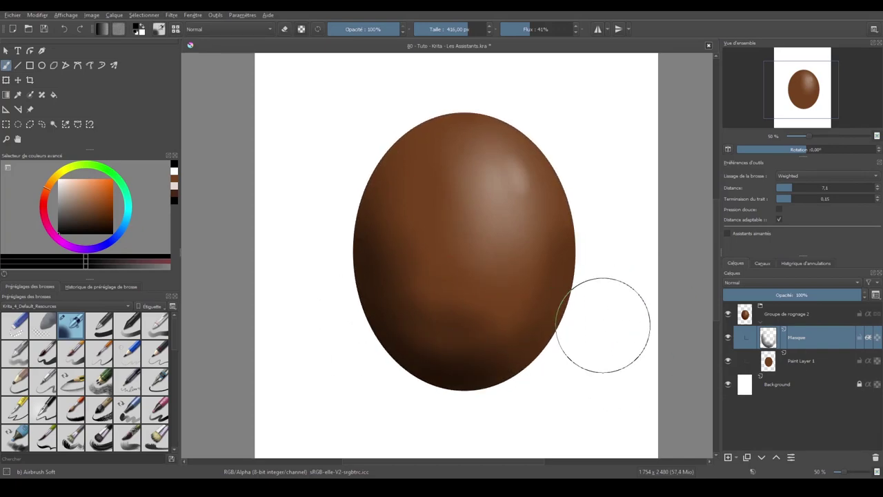
Airbrush a grey shadow beneath the egg on a new layer above Background
left_click(777, 384)
left_click(728, 457)
mouse_move(347, 392)
left_mouse_down()
mouse_move(493, 393)
mouse_move(366, 380)
mouse_move(562, 335)
mouse_move(360, 385)
left_mouse_up()
Squash the shadow into a thin flat ellipse, then erase on the Masque layer
left_click(7, 81)
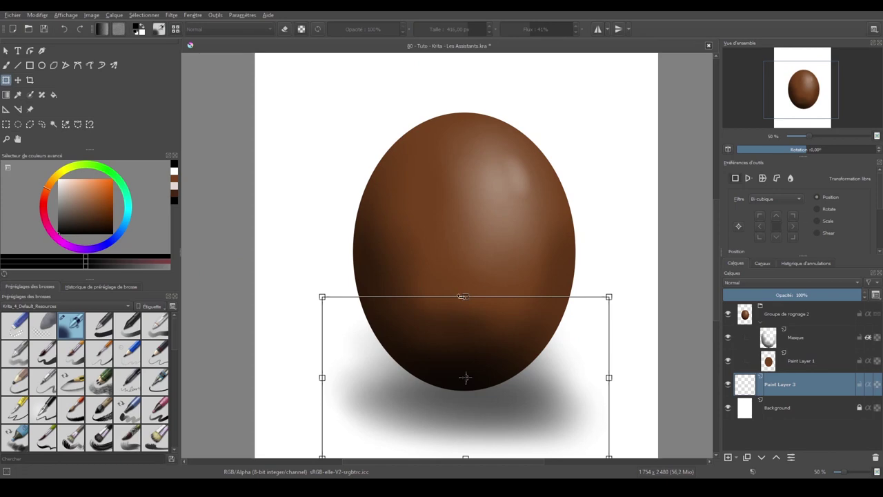
left_click_drag(465, 296, 469, 331)
key("Return")
key("Page_Up")
key("Page_Up")
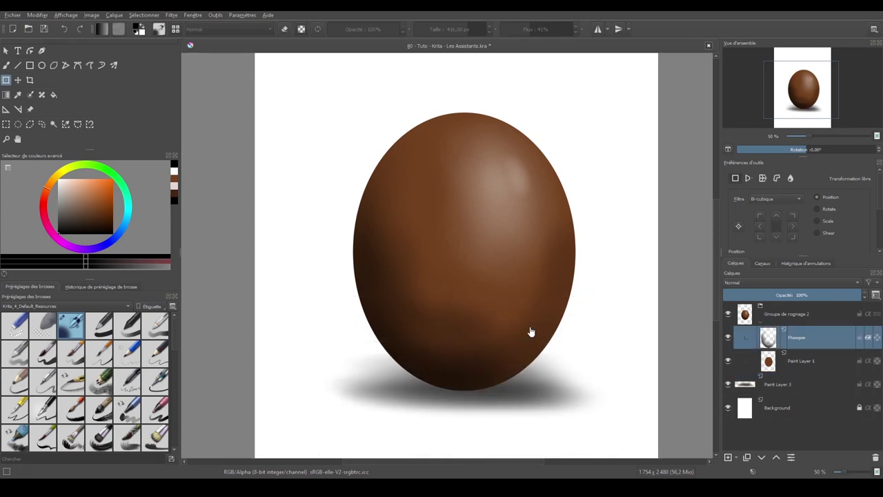
key("b")
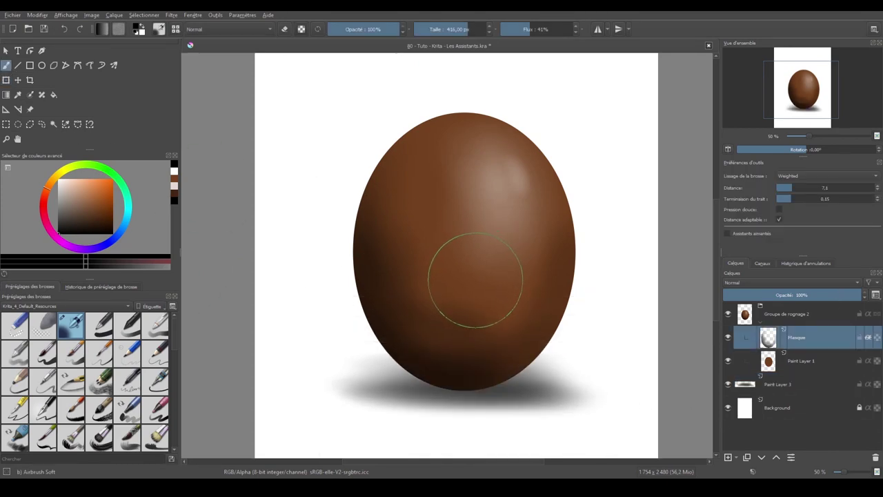
key("e")
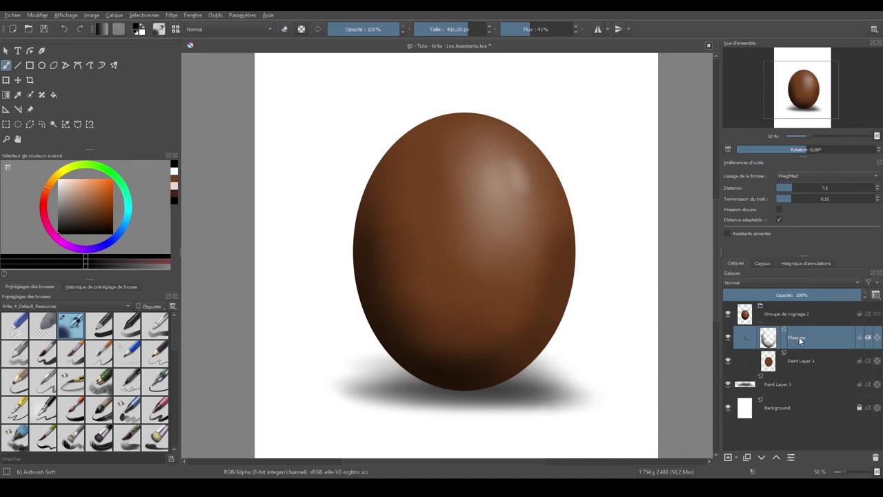
On a new top layer, paint a magenta ribbon bow above the egg with Basic-5 Size
left_click(728, 457)
left_click_drag(793, 337, 793, 312)
left_click(43, 352)
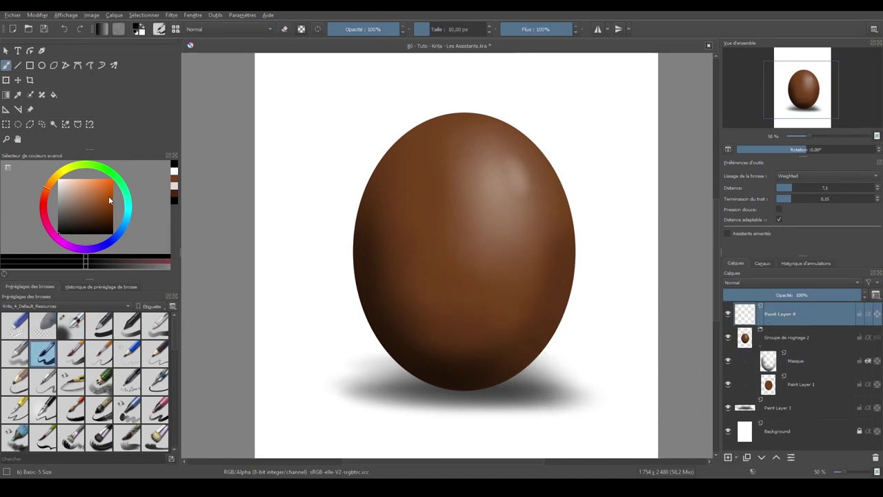
left_click(114, 191)
left_click_drag(491, 117, 488, 122)
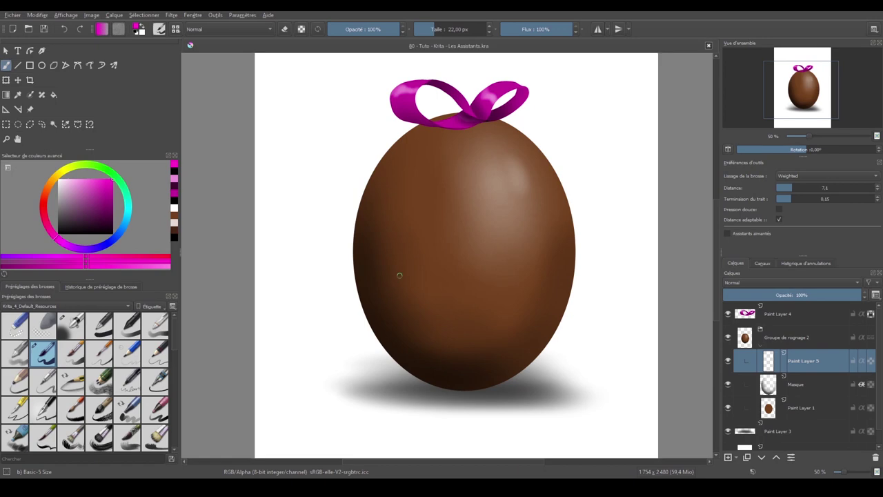
Place a Point Fish eye assistant fitted to the egg's top, bottom and sides
left_click(6, 110)
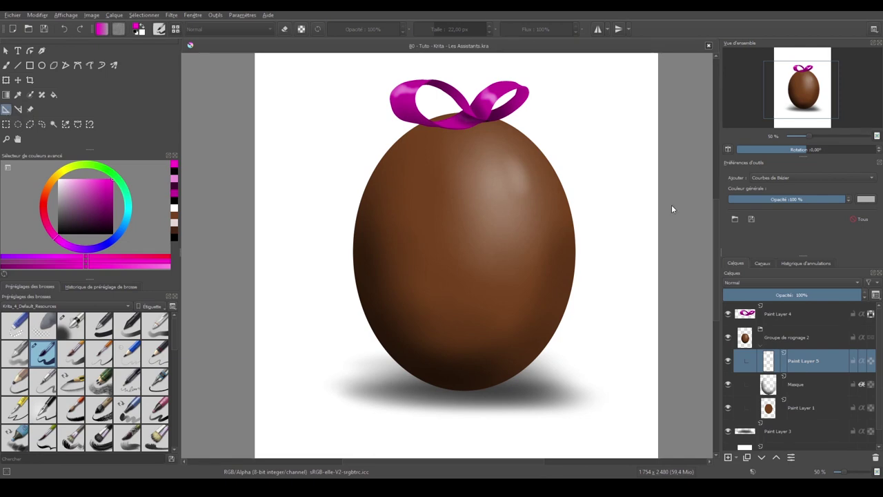
left_click(824, 179)
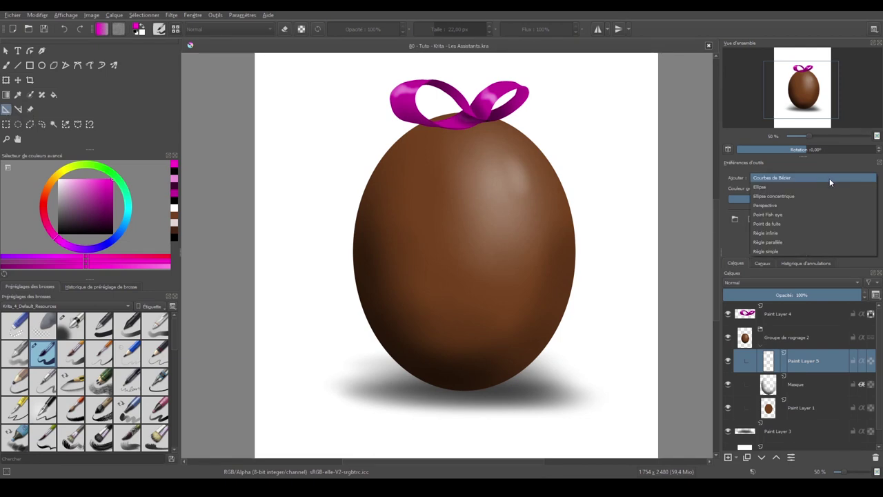
left_click(819, 215)
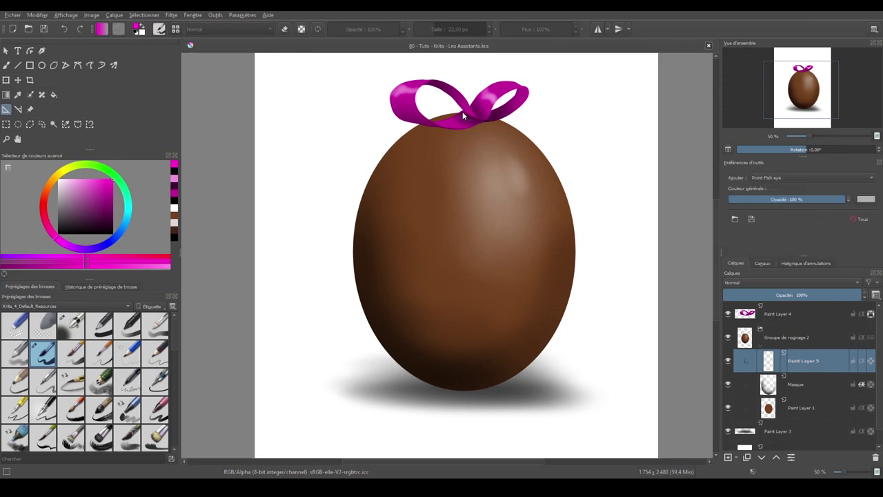
left_click(463, 390)
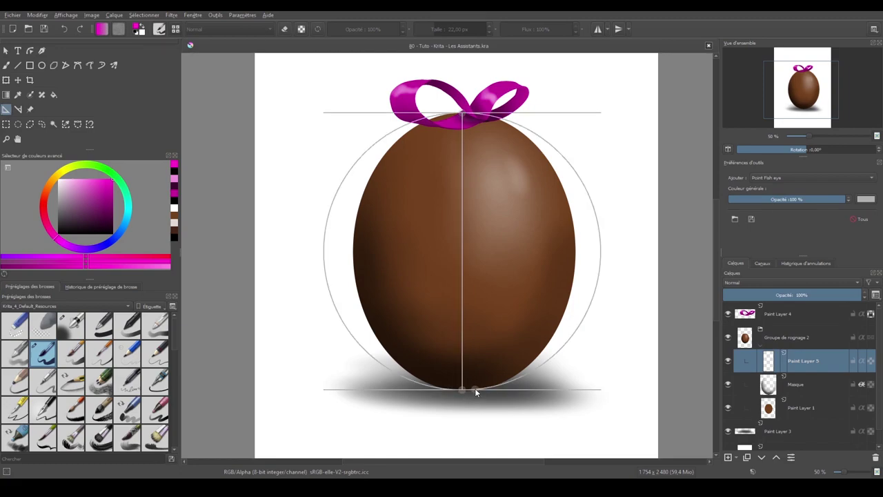
left_click(573, 261)
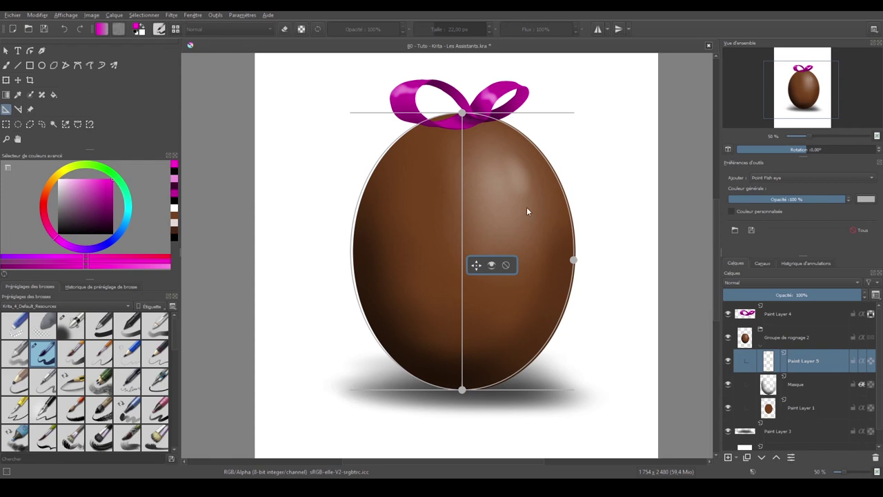
left_click_drag(476, 269, 480, 271)
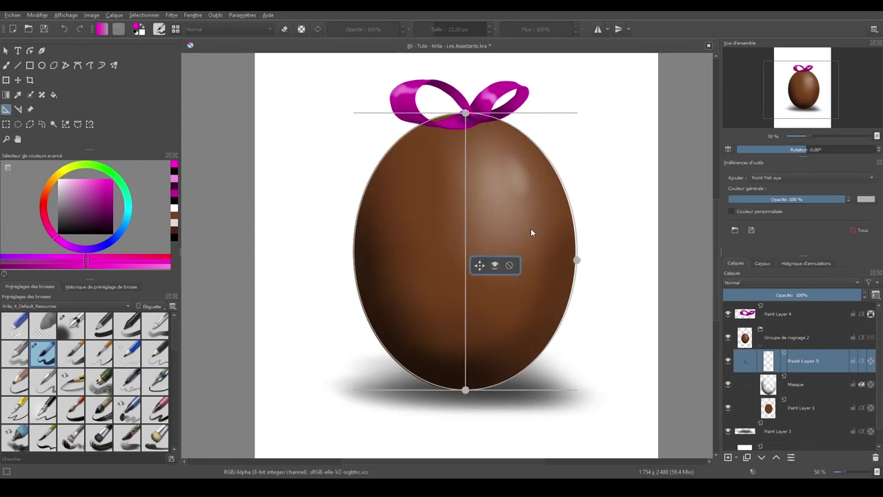
left_click(511, 267)
key("ctrl+z")
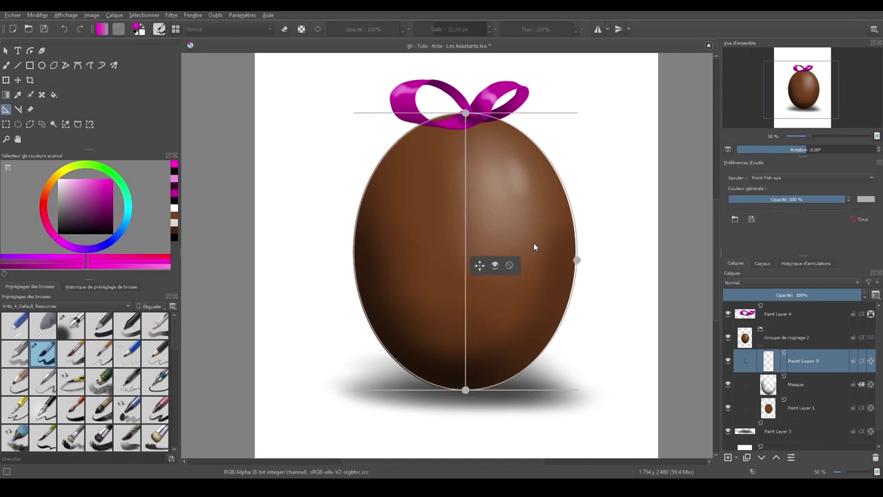
left_click(495, 267)
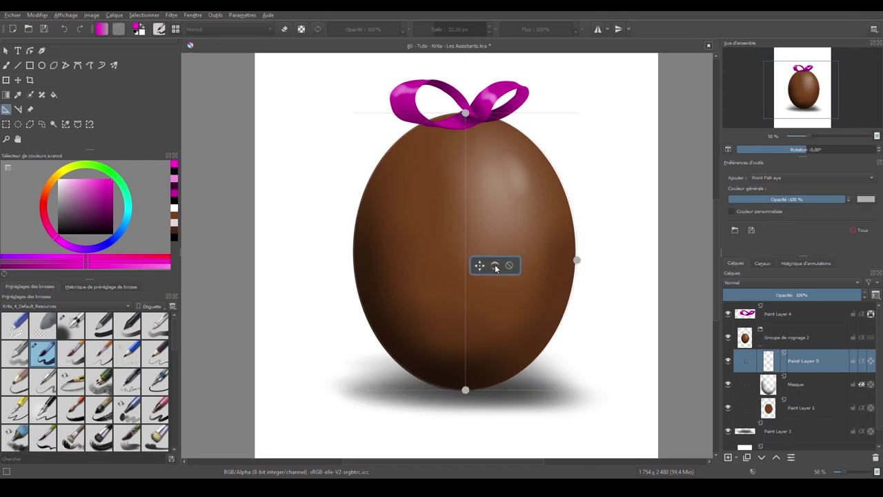
left_click(496, 268)
left_click(497, 268)
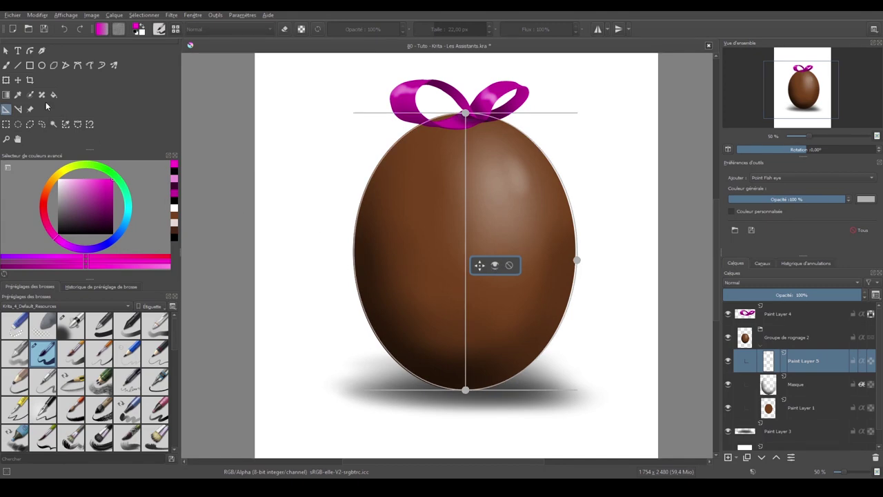
left_click(6, 65)
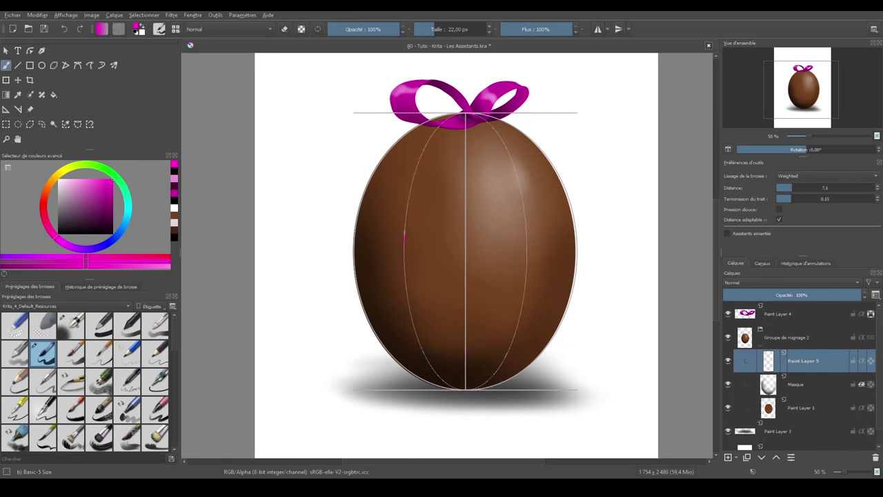
Enable assistant snapping and paint two thick magenta bands down the egg's left half
left_click_drag(404, 235, 424, 165)
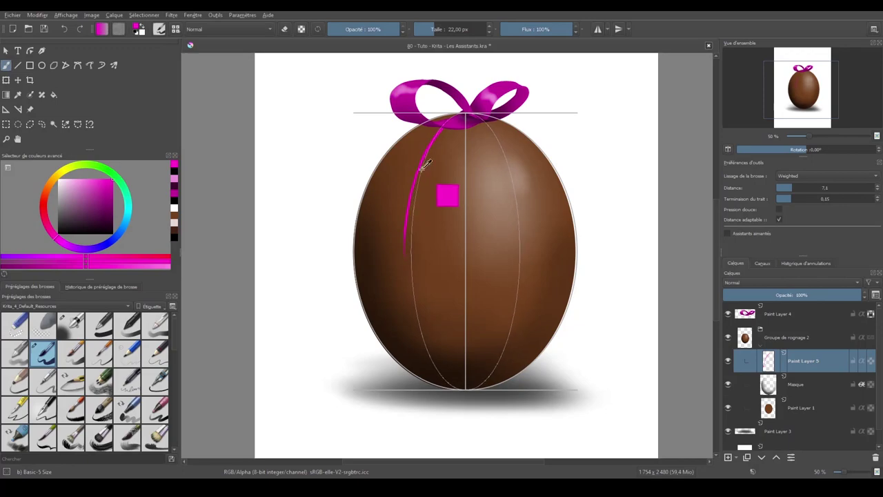
key("ctrl+z")
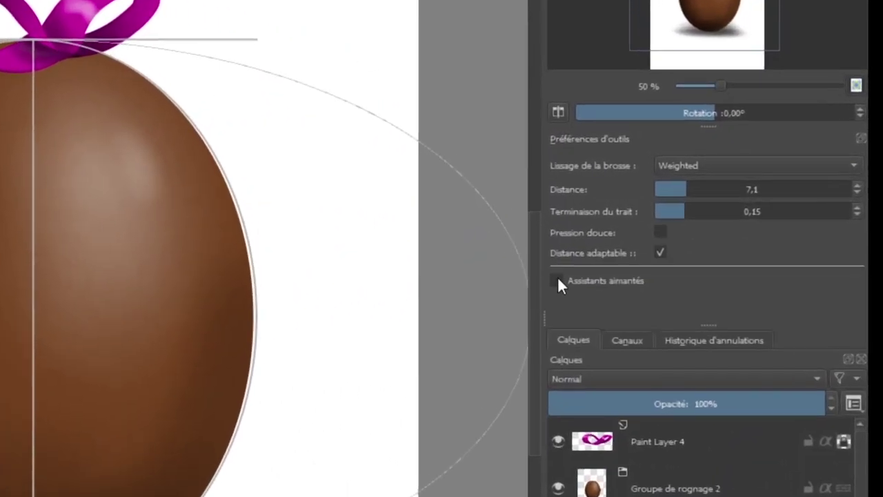
left_click(728, 233)
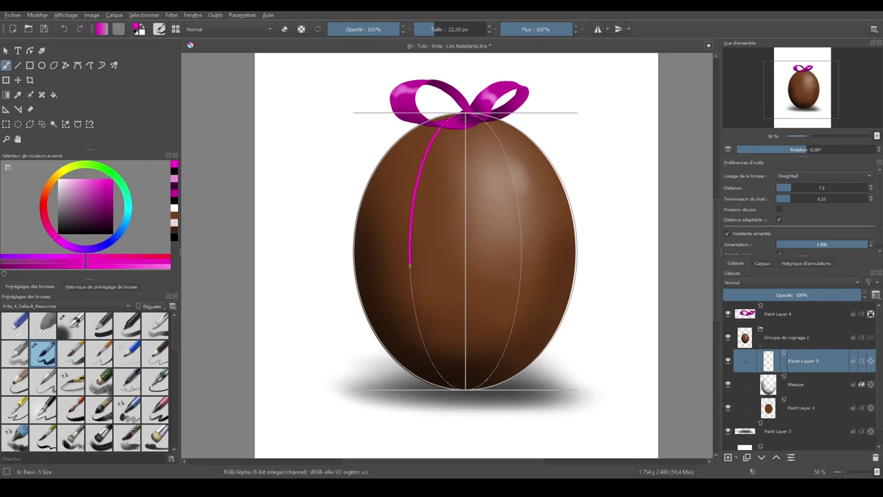
key("ctrl+z")
key("m")
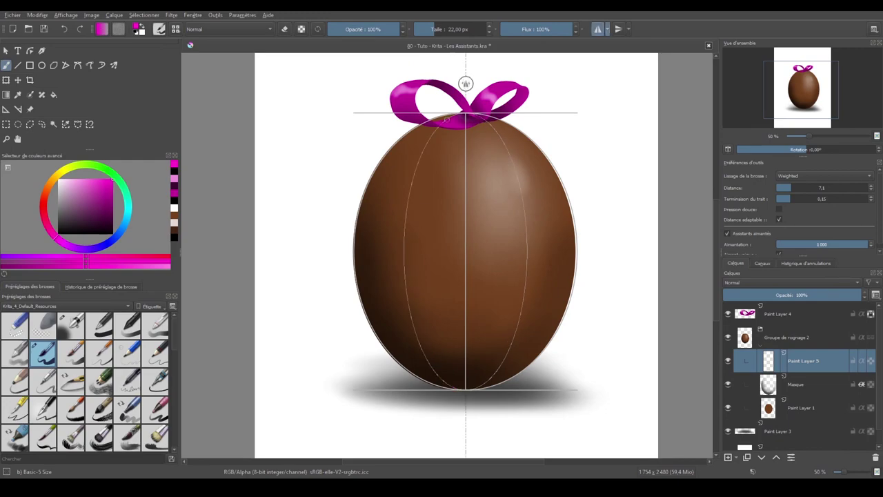
mouse_move(412, 238)
left_mouse_down()
mouse_move(466, 388)
mouse_move(386, 275)
left_mouse_up()
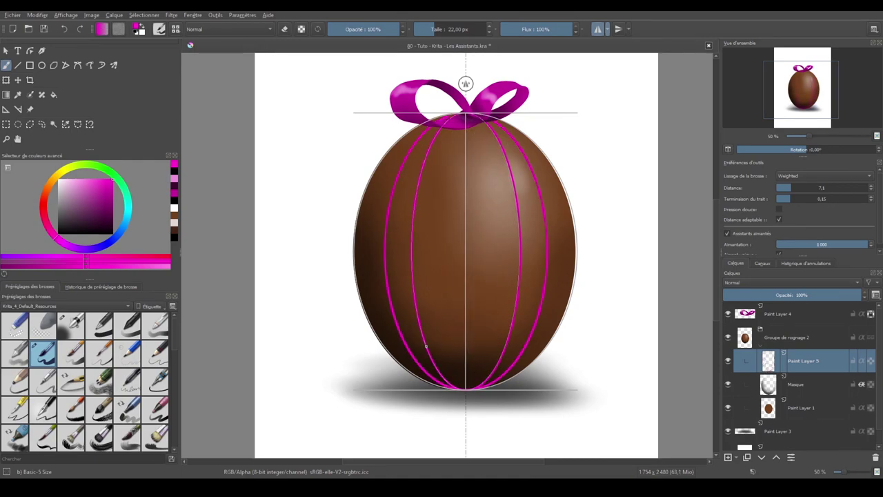
key("ctrl+z")
key("ctrl+z")
key("m")
mouse_move(428, 130)
left_mouse_down()
mouse_move(437, 379)
mouse_move(464, 387)
left_mouse_up()
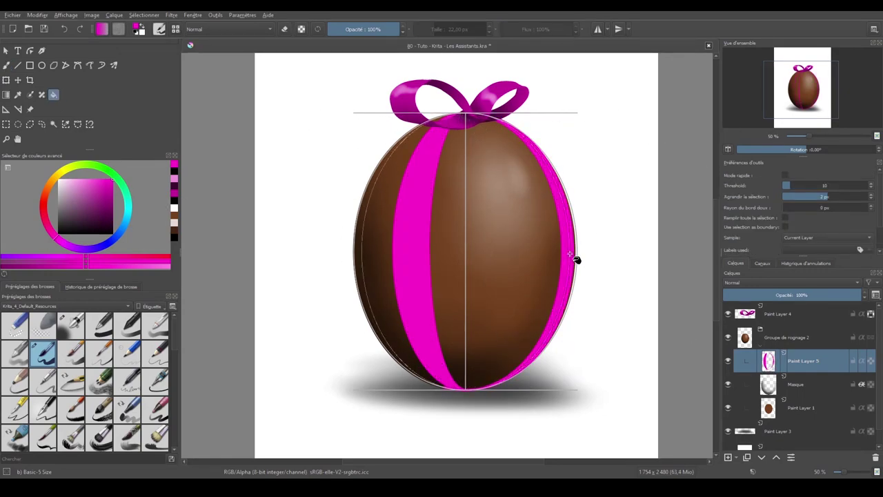
Shade the magenta bands with darker magenta and light pink highlights using Airbrush Soft
key("b")
left_click(70, 324)
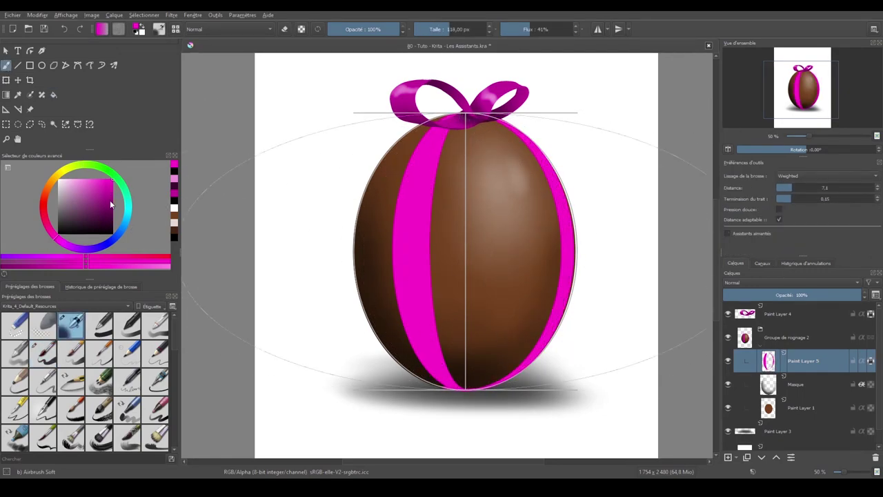
left_click(112, 220)
left_click_drag(424, 306, 441, 380)
key("[")
key("[")
key("[")
left_click_drag(503, 349, 514, 126)
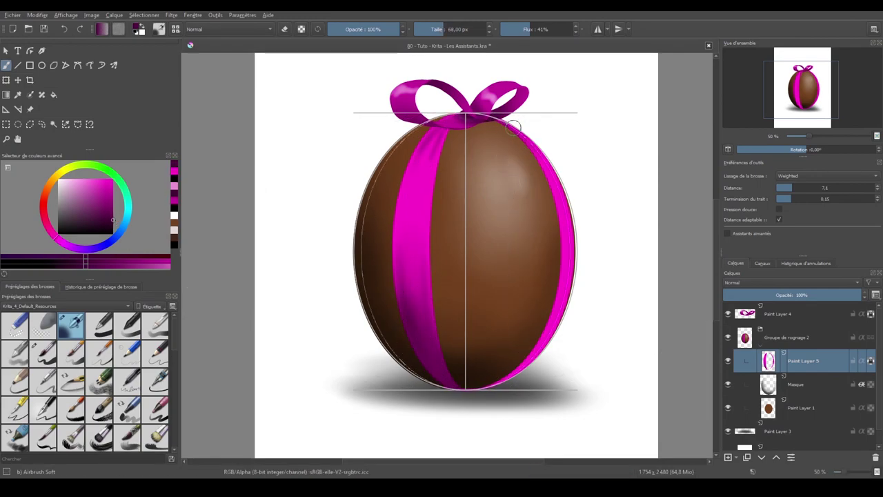
left_click(67, 178)
key("[")
key("[")
key("[")
left_click_drag(413, 172, 423, 214)
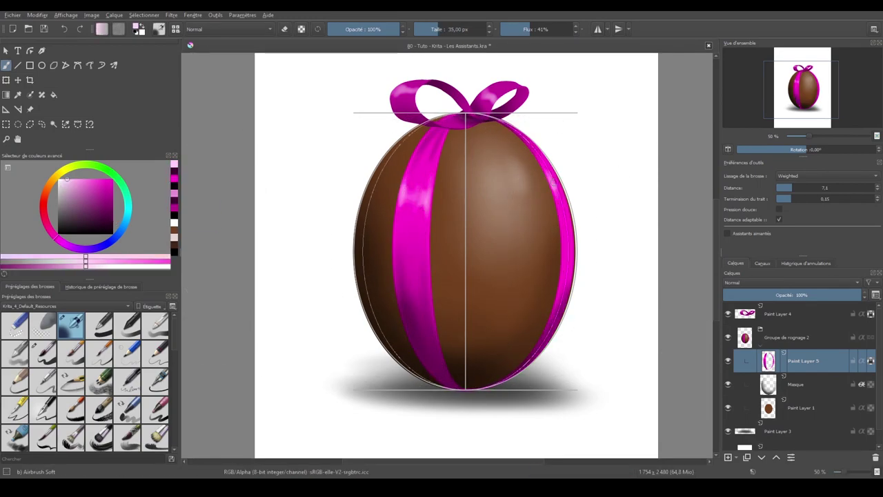
Sample the ribbon magenta, add a new layer, and airbrush a white highlight on the egg
key("bracketright")
key("bracketright")
left_click(449, 245, "ctrl")
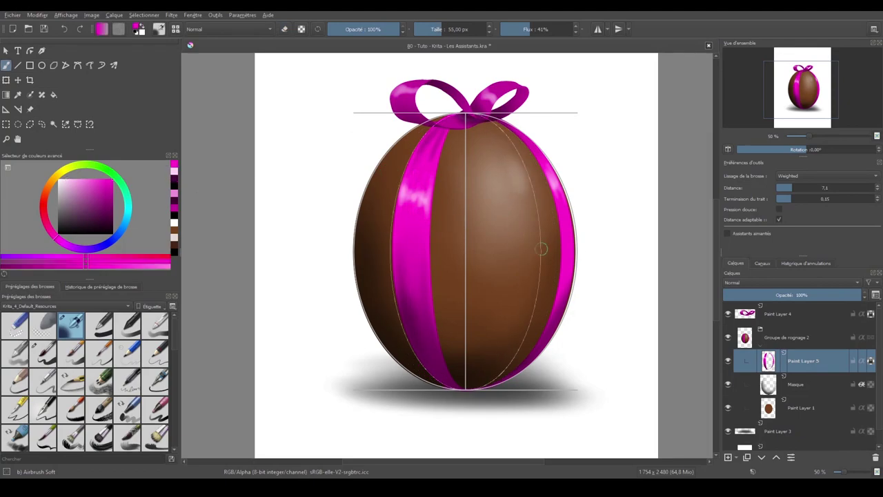
key("Insert")
key("d")
key("bracketright")
key("bracketright")
key("bracketright")
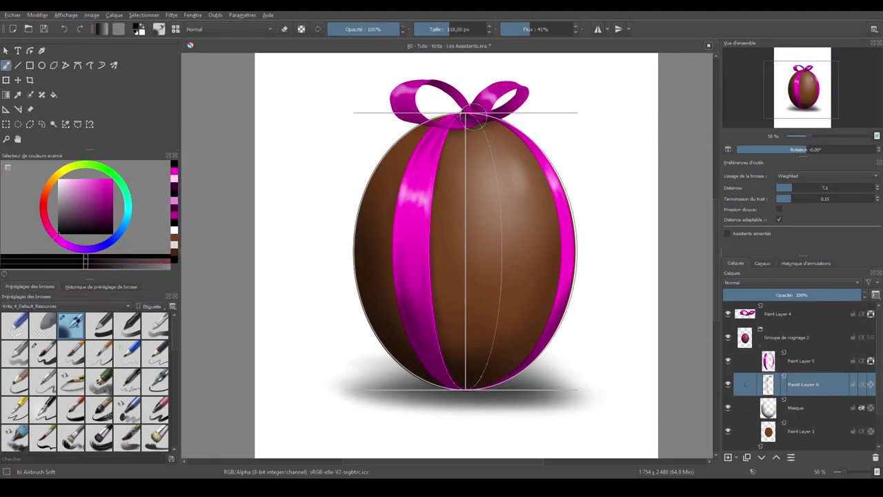
key("x")
key("Page_Down")
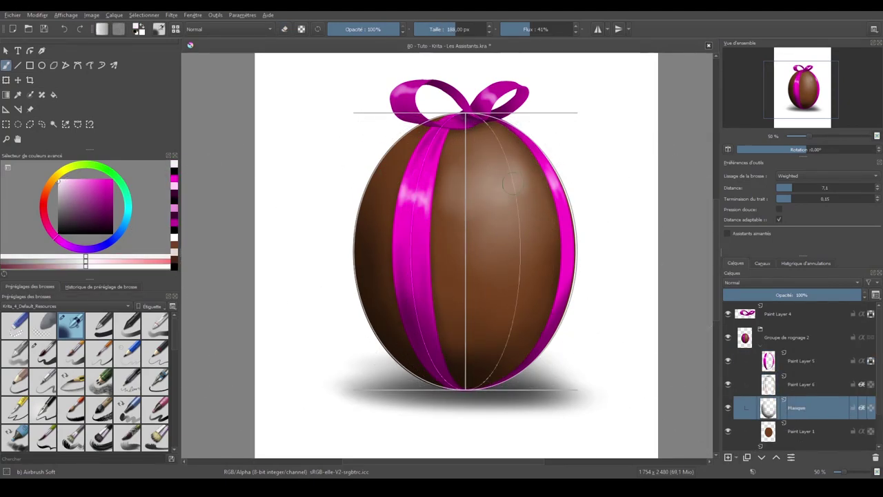
left_click_drag(511, 183, 514, 207)
Select the bow's Paint Layer 4 and reset colours to black and white
key("Page_Up")
key("Page_Up")
left_click(440, 233, "ctrl")
key("Page_Up")
key("bracketleft")
key("bracketleft")
key("bracketleft")
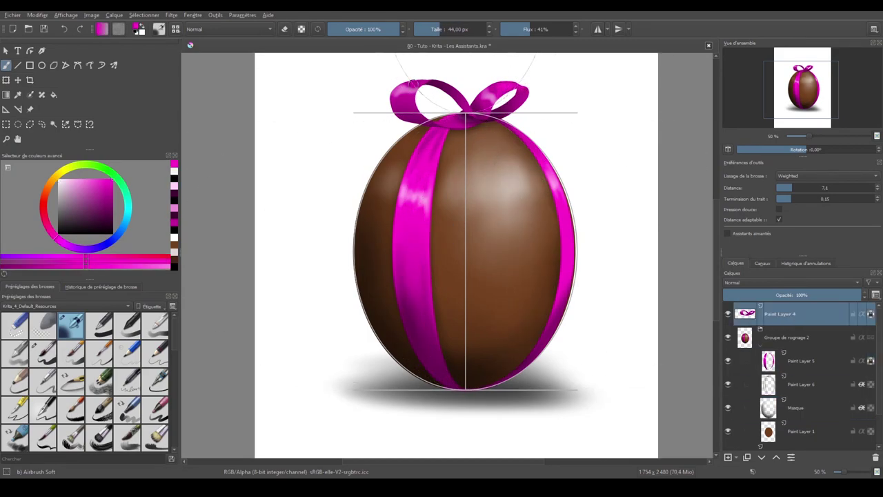
key("d")
key("bracketright")
key("bracketright")
key("bracketright")
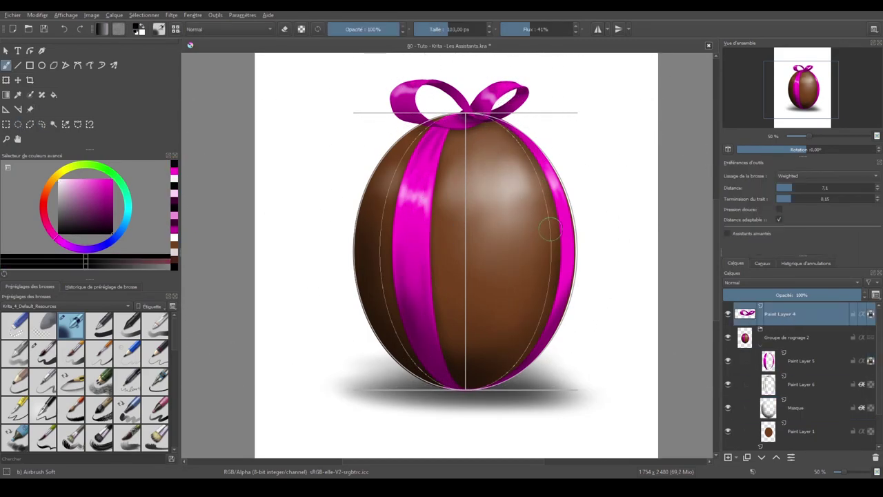
On a new layer, outline a ribbon tail from the bow and fill it magenta
key("Insert")
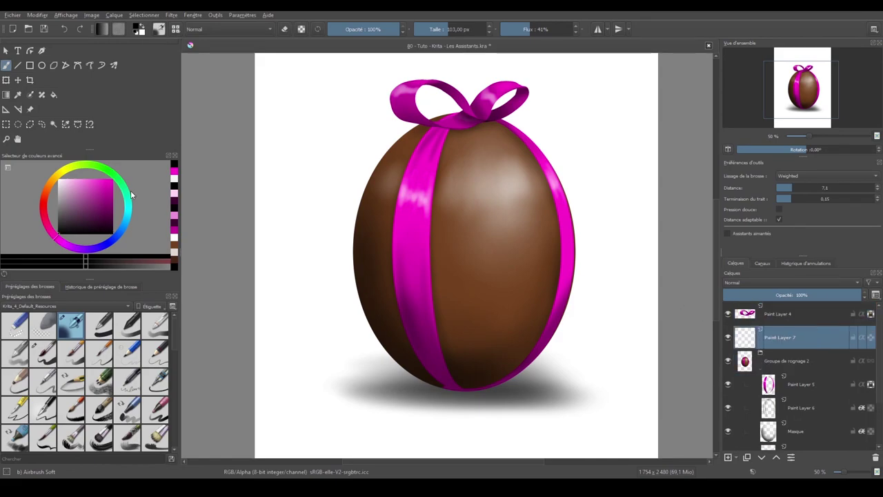
key("slash")
left_click(173, 169)
left_click_drag(481, 126, 537, 162)
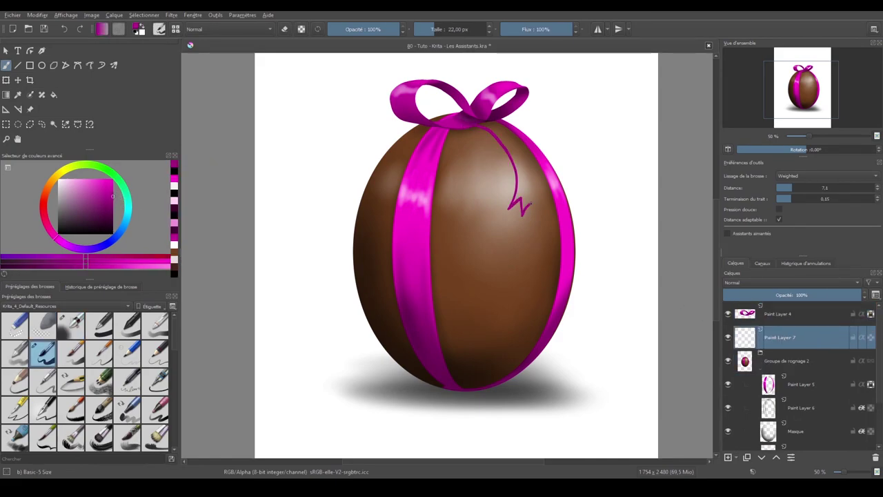
left_click_drag(522, 207, 505, 117)
key("f")
left_click(510, 187)
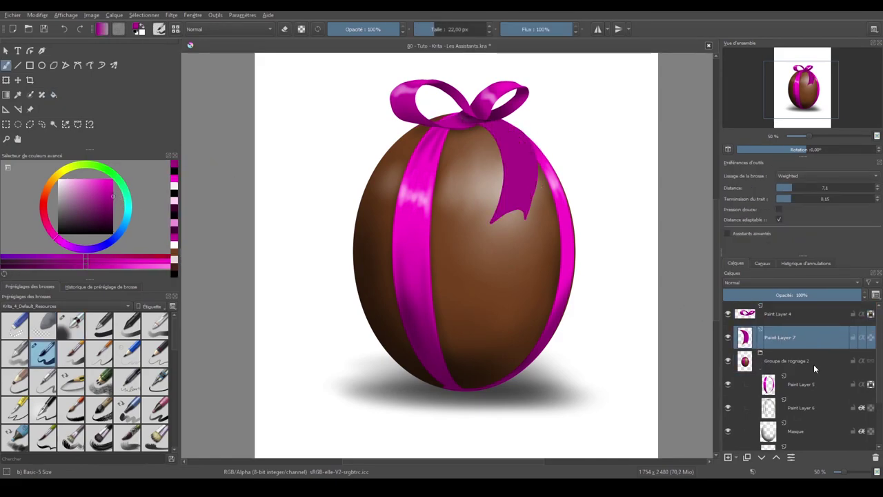
Airbrush soft dark shading on the bow's left loop and pick light pink highlights
key("Insert")
left_click(728, 360)
left_click(420, 148)
left_click(71, 327)
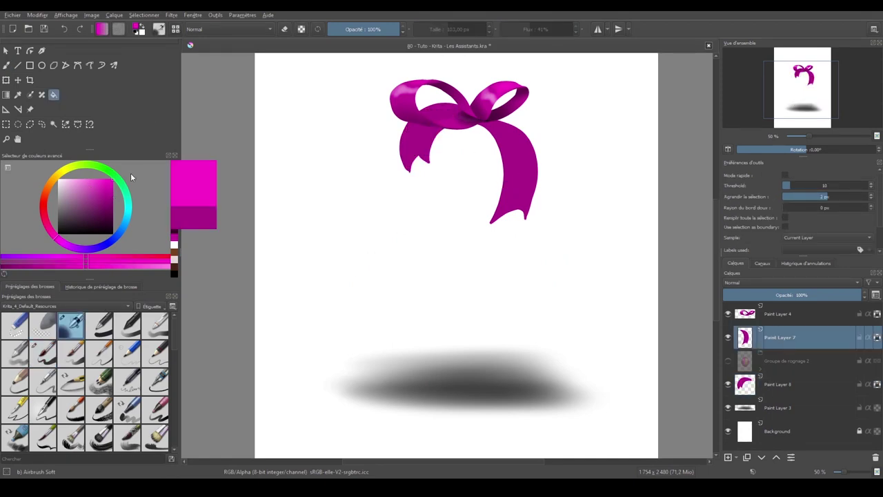
left_click_drag(486, 134, 410, 173)
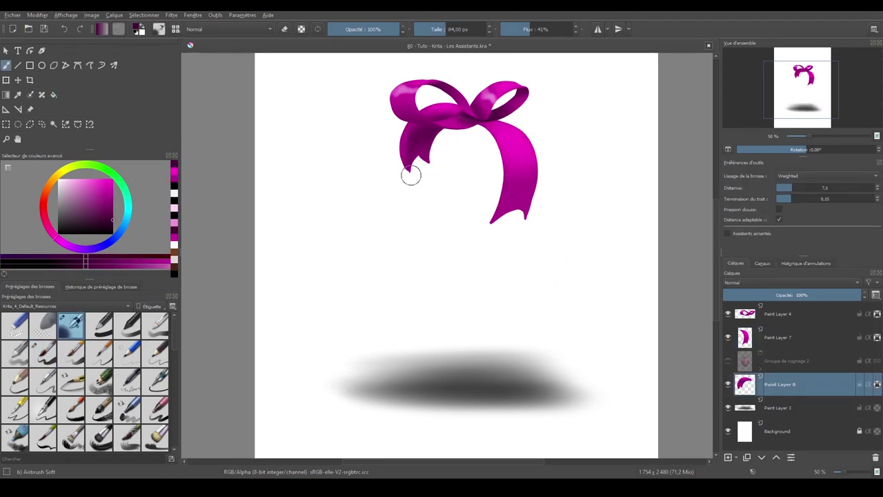
key("Page_Up")
left_click(500, 137, "ctrl")
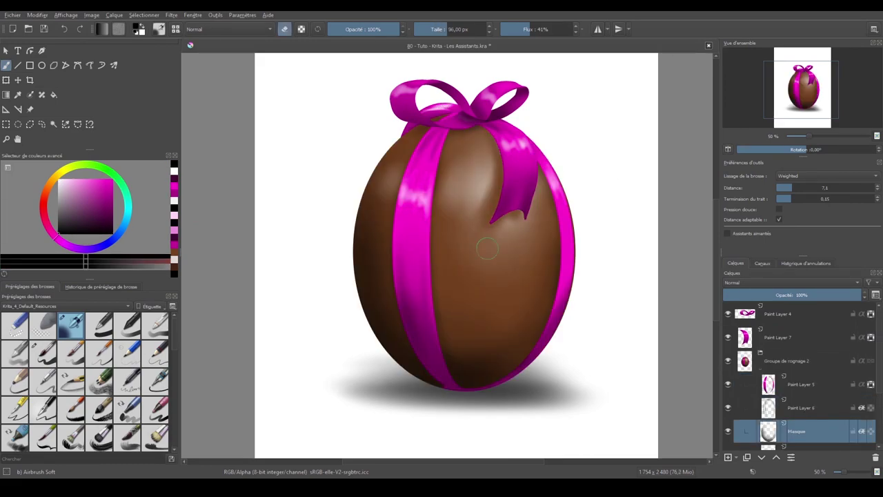
Collapse the egg group and add an empty layer for the motion lines
key("e")
key("Page_Up")
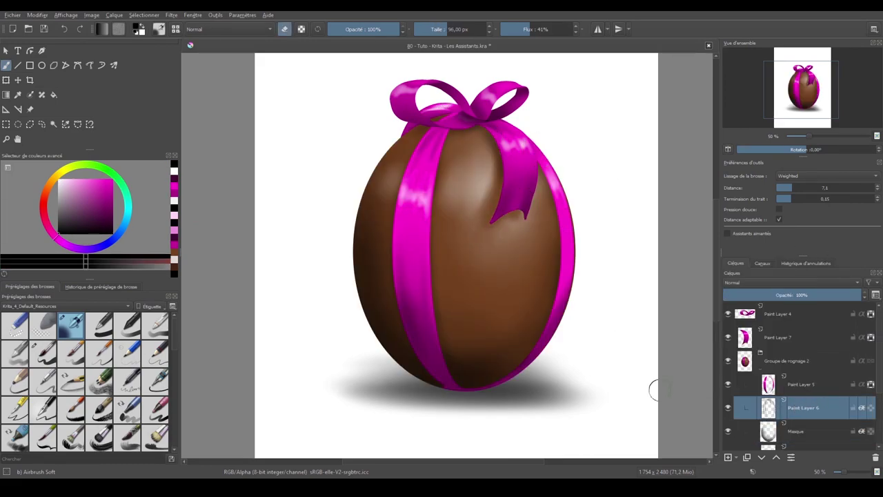
left_click(761, 364)
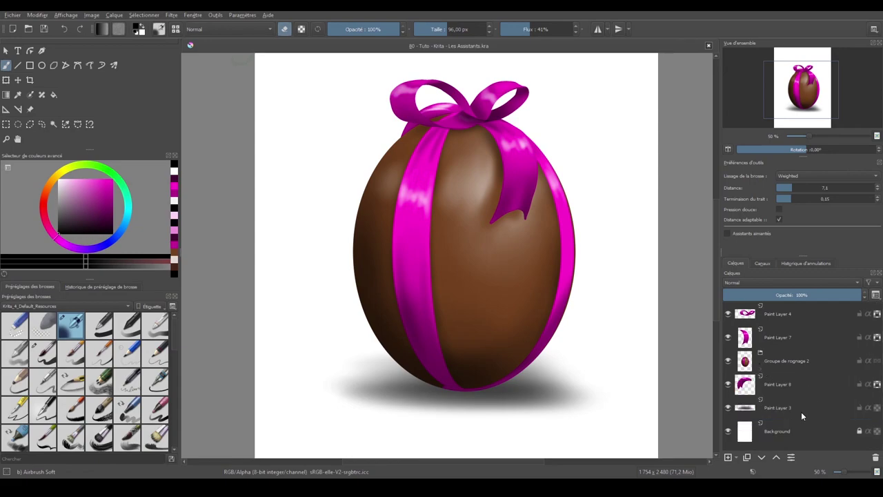
key("Insert")
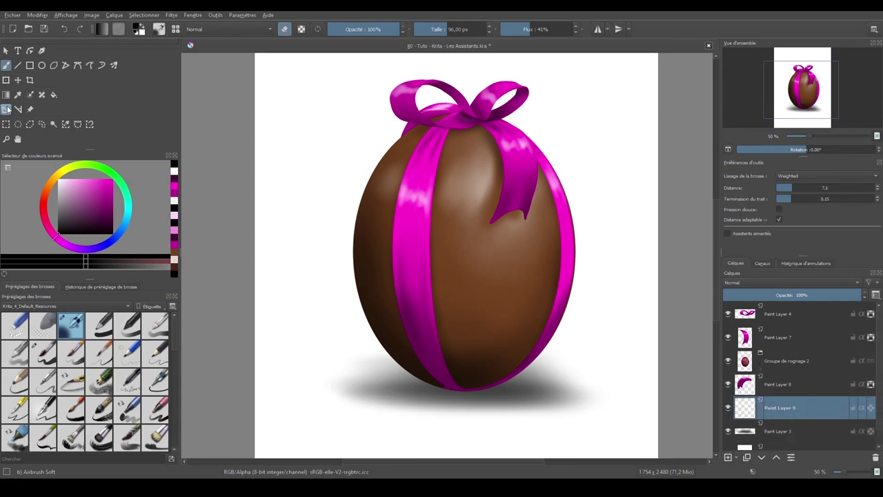
Place a Concentric Ellipse assistant from the bow to the egg's bottom and right edge
left_click(6, 109)
left_click(792, 178)
left_click(800, 162)
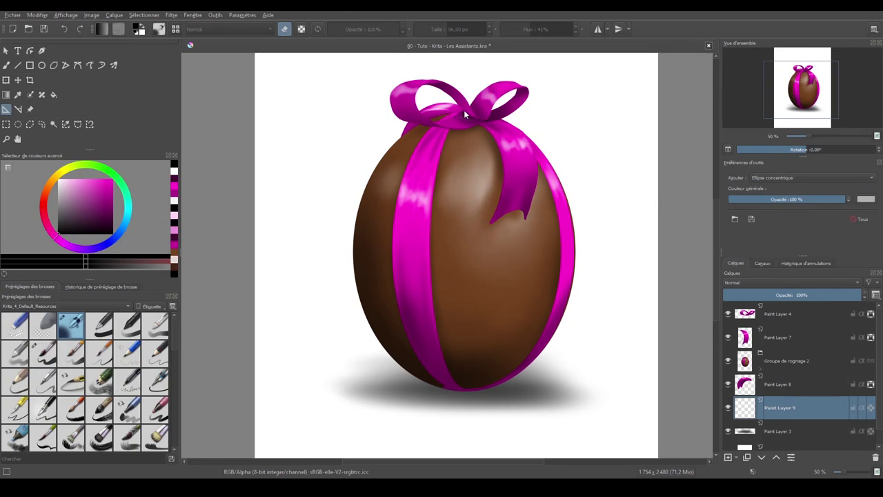
left_click_drag(464, 111, 461, 392)
left_click(462, 389)
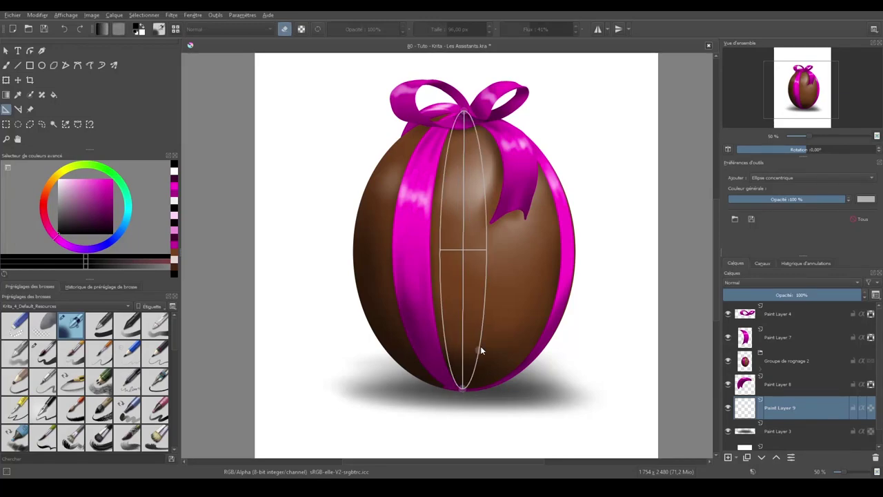
left_click(574, 251)
left_click_drag(465, 391, 464, 393)
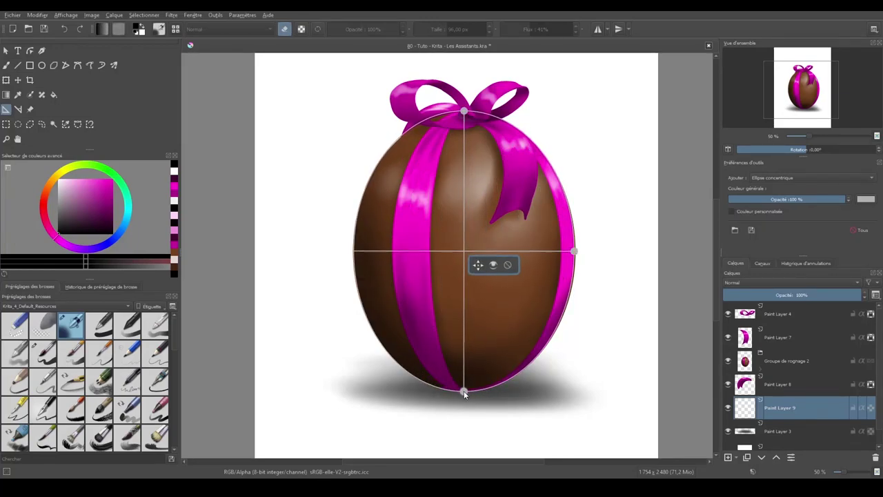
Draw three short black motion lines right of the egg and one at upper left
left_click(5, 66)
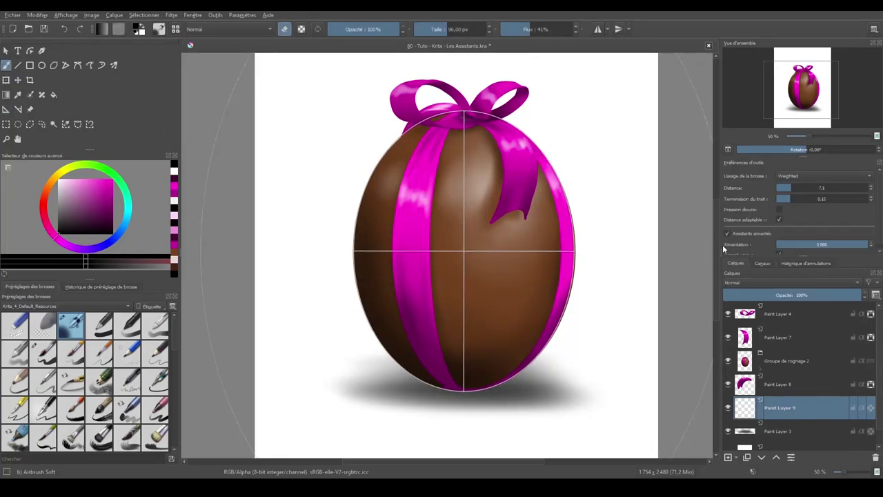
left_click(41, 359)
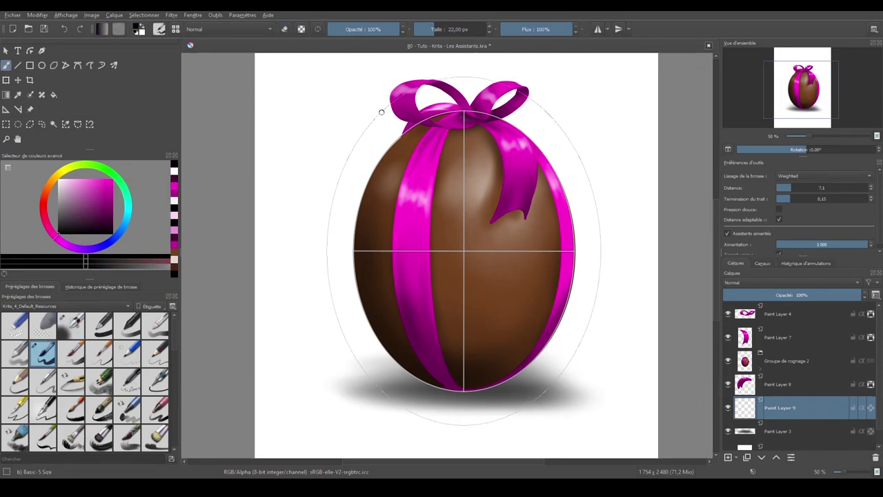
left_click_drag(380, 100, 613, 243)
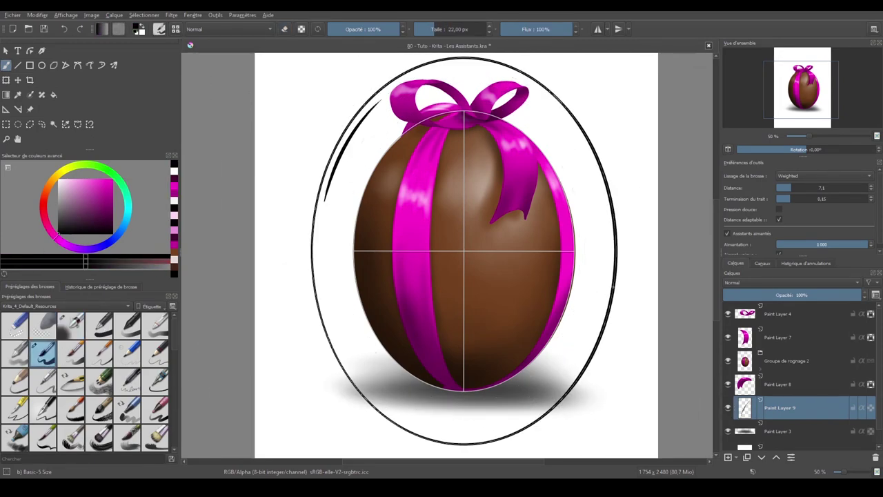
key("ctrl+z")
left_click_drag(541, 123, 590, 231)
left_click_drag(569, 134, 599, 214)
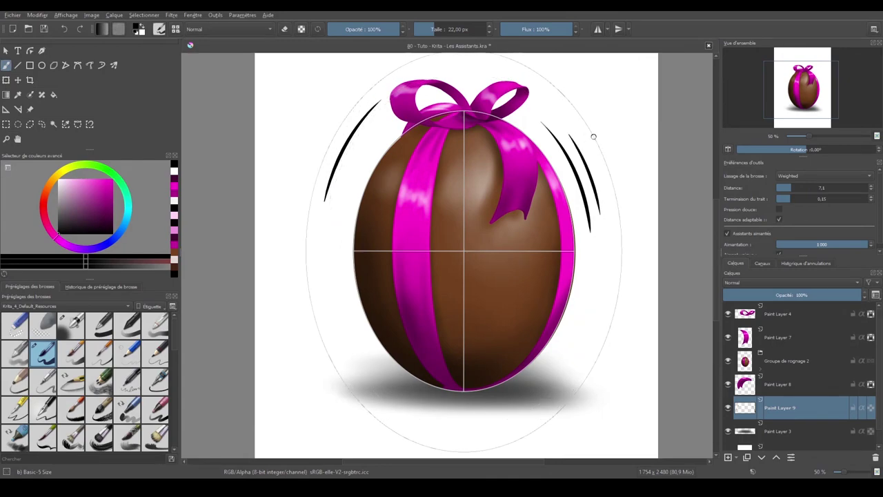
left_click_drag(592, 143, 604, 169)
left_click_drag(377, 107, 330, 195)
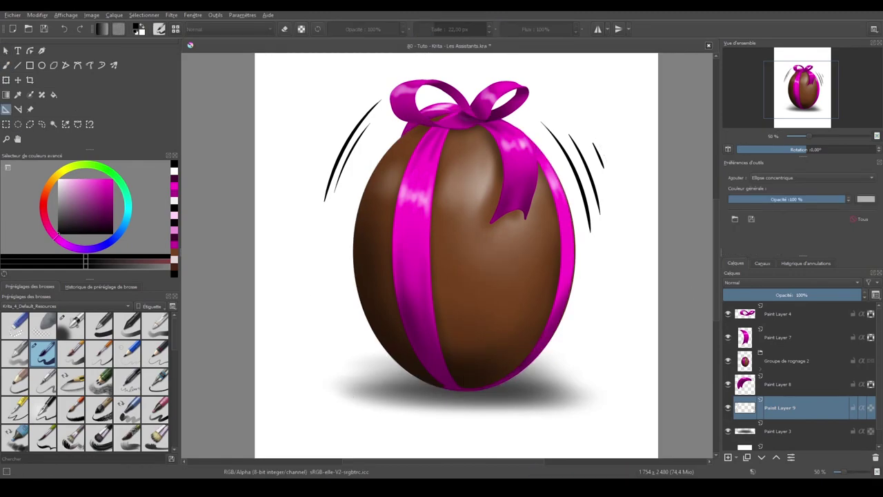
Cage-warp the egg group more upright and symmetric, commit it, and select Free transform mode
left_click(5, 80)
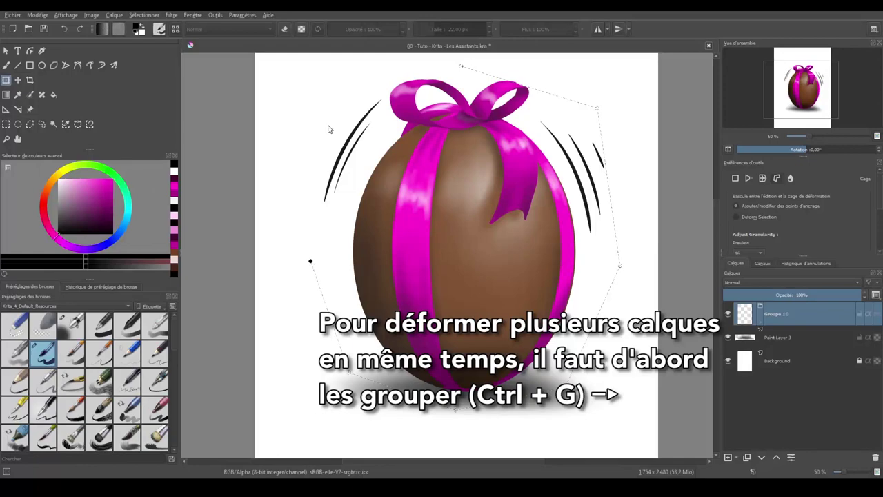
left_click_drag(598, 109, 573, 105)
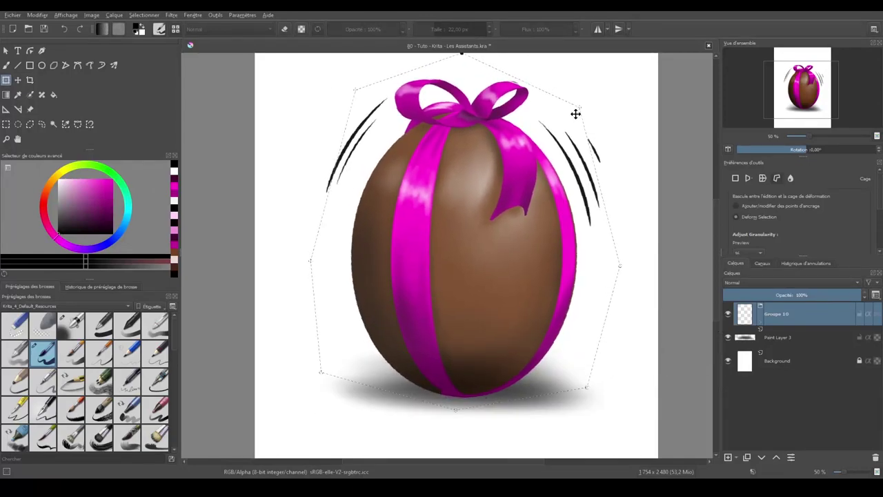
left_click_drag(620, 264, 607, 259)
left_click_drag(310, 261, 324, 253)
left_click_drag(321, 372, 310, 374)
left_click_drag(586, 387, 610, 379)
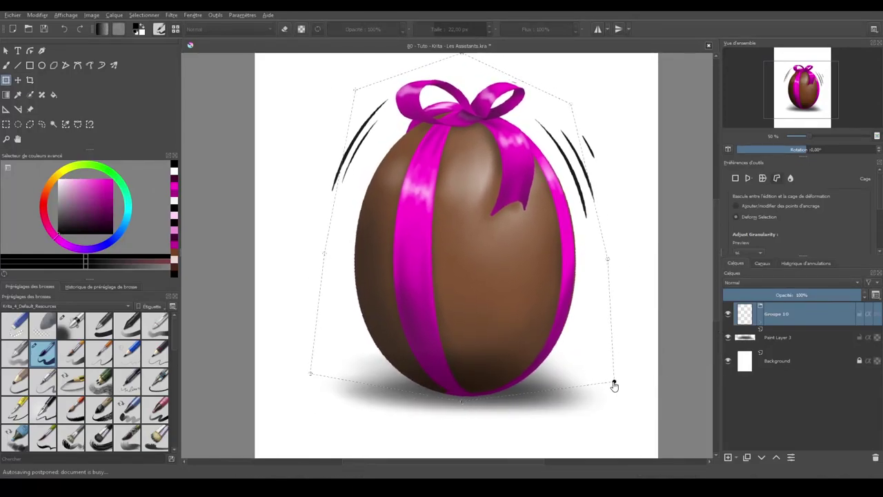
key("Return")
key("minus")
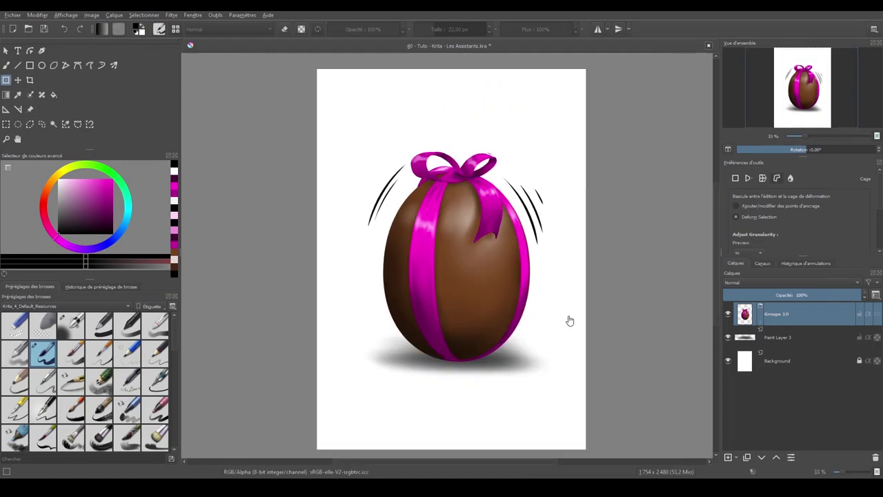
left_click(736, 178)
Paint two straight black strokes snapped toward the landscape's vanishing point
left_click_drag(565, 216, 568, 292)
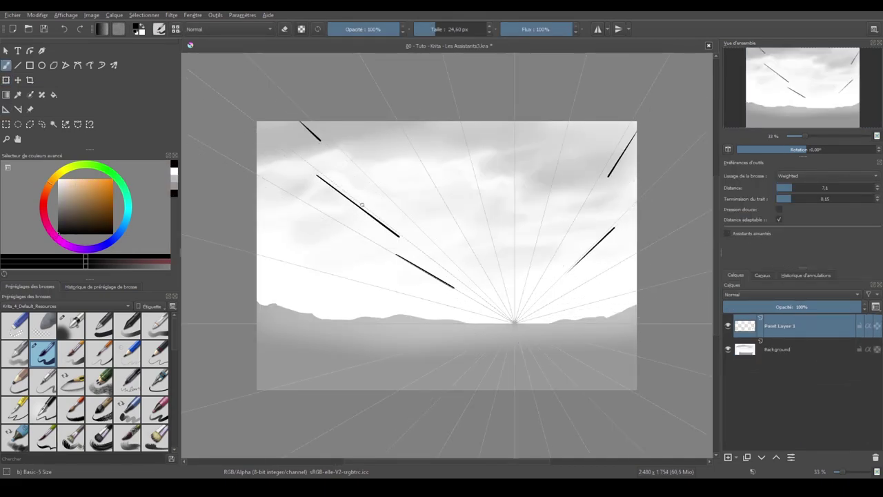
left_click_drag(398, 236, 397, 349)
left_click_drag(315, 138, 316, 369)
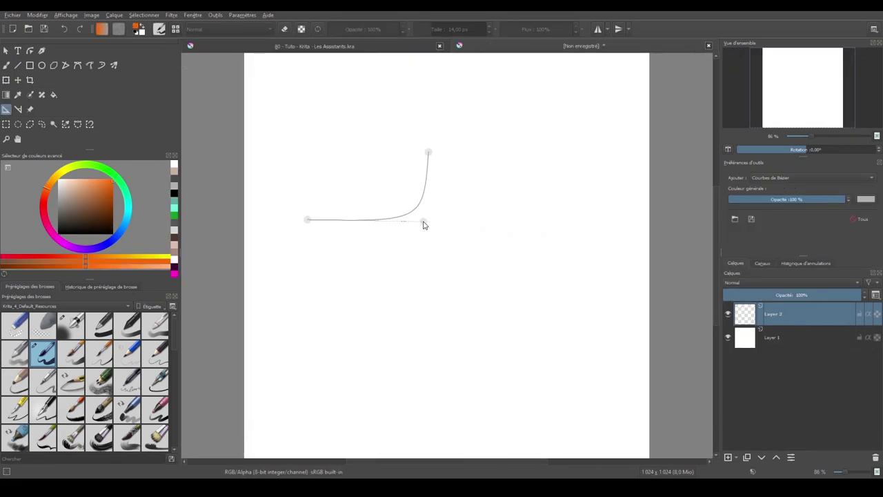
Add a Bézier curve assistant and bend its handles into an S shape
left_click(489, 163)
left_click_drag(434, 145, 575, 120)
left_click_drag(489, 163, 494, 93)
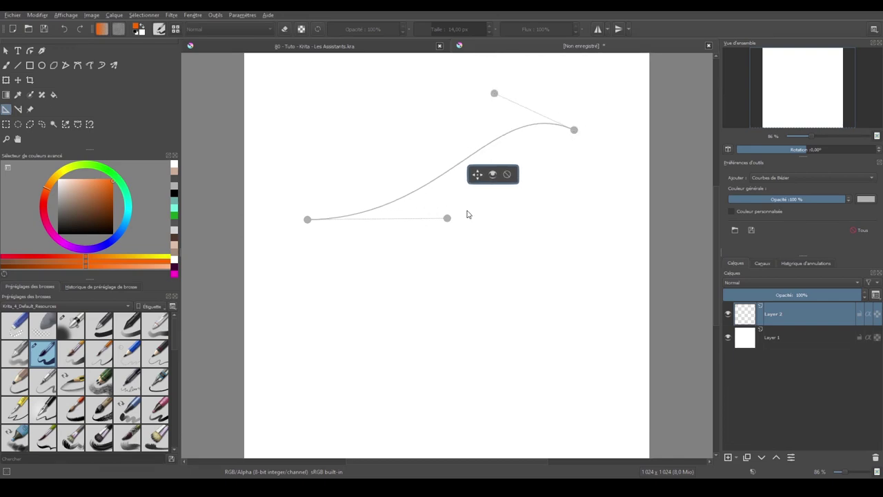
left_click_drag(447, 219, 403, 272)
Paint along the S-curve guide, switching colour from orange to blue, then green
key("b")
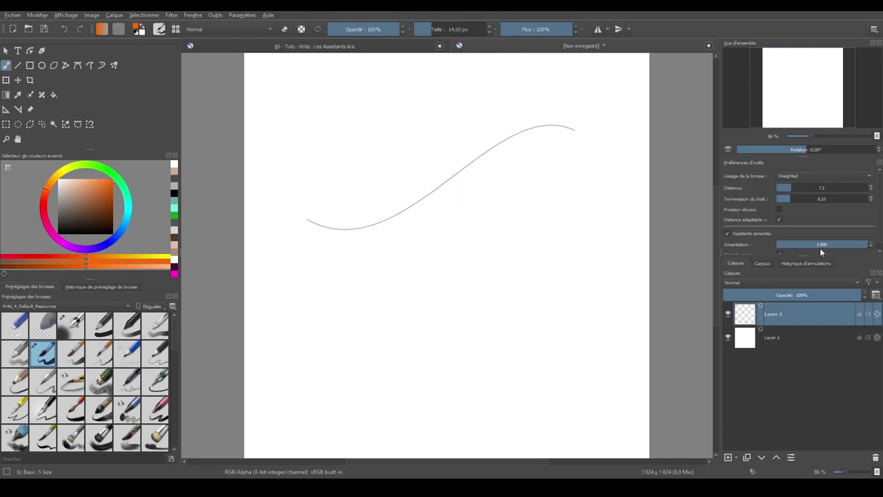
scroll(864, 251, "down", 1)
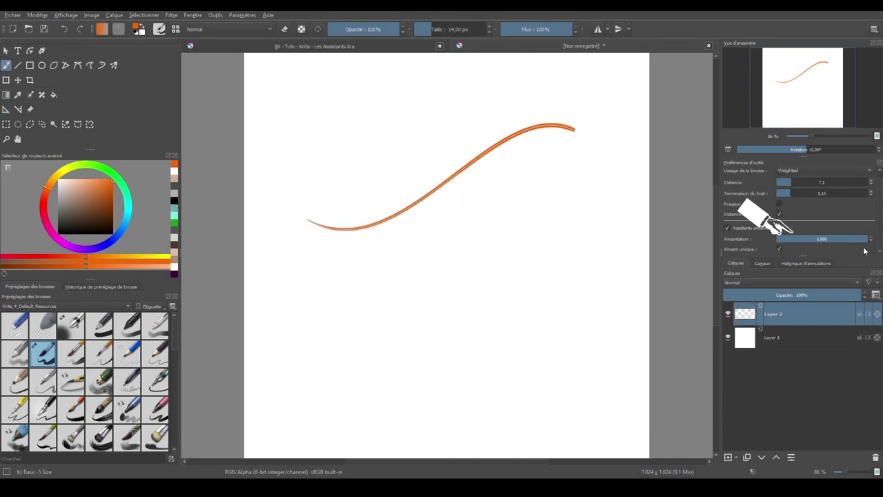
left_click_drag(120, 179, 95, 176)
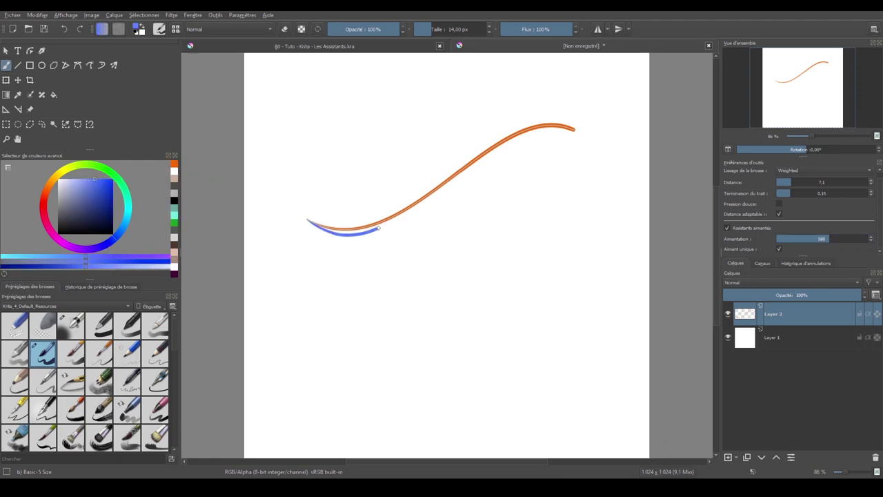
left_click(129, 211)
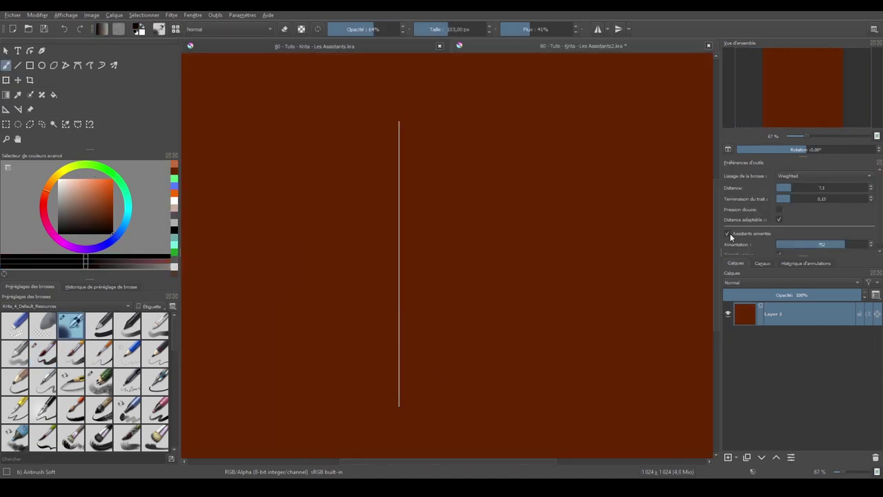
Airbrush five dark vertical streaks across the brown canvas along the vertical guide
left_click_drag(398, 123, 402, 427)
left_click_drag(528, 62, 530, 441)
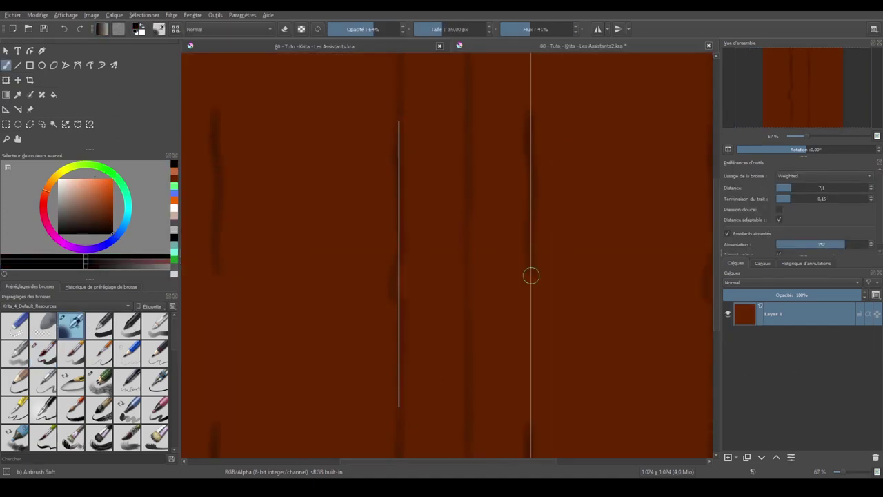
left_click_drag(593, 62, 593, 442)
left_click_drag(276, 62, 276, 441)
left_click_drag(472, 442, 471, 131)
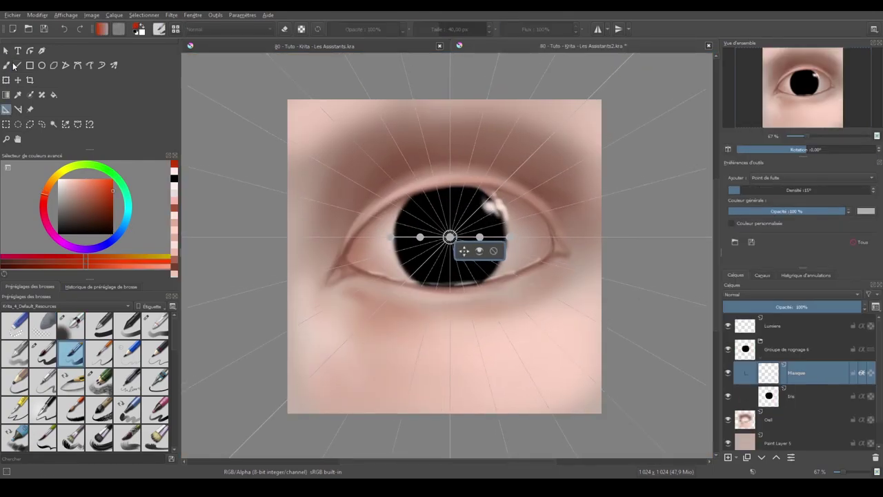
key("b")
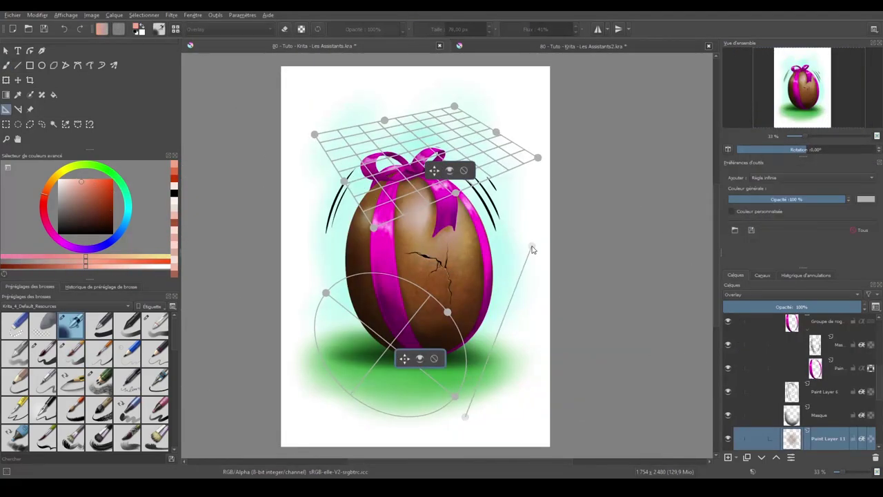
Save the egg's assistants to a file and load them onto the blank canvas
left_click(751, 231)
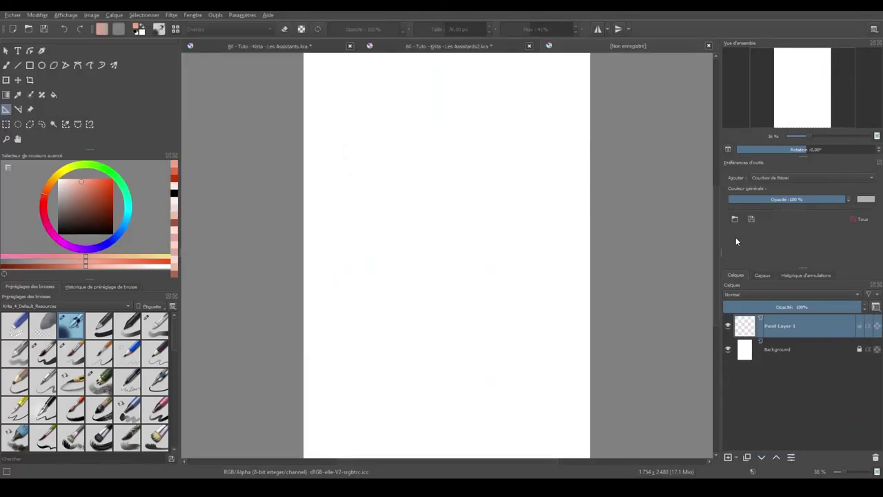
left_click(734, 219)
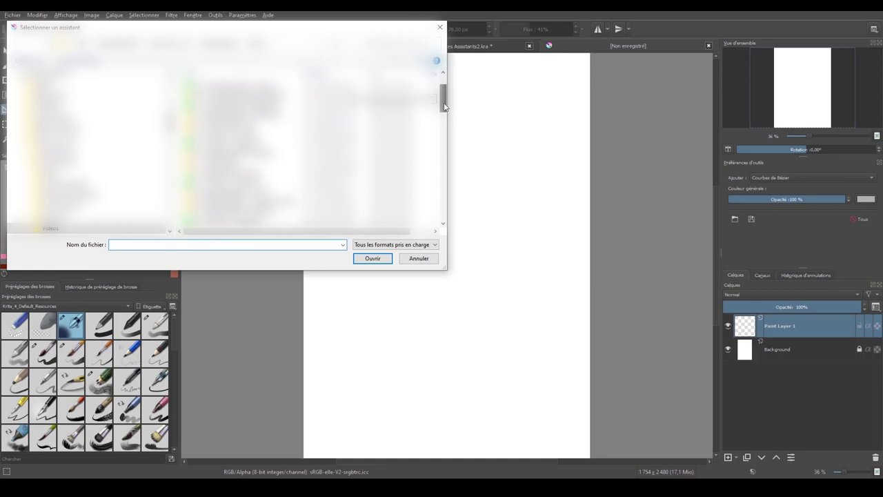
key("Return")
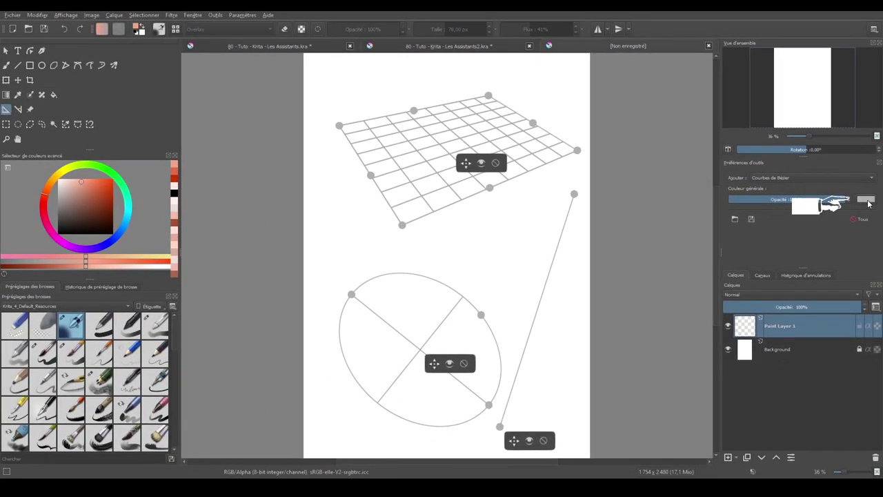
Recolour the loaded guides deep red and lower their opacity until nearly transparent
left_click(863, 199)
left_click_drag(528, 199, 545, 173)
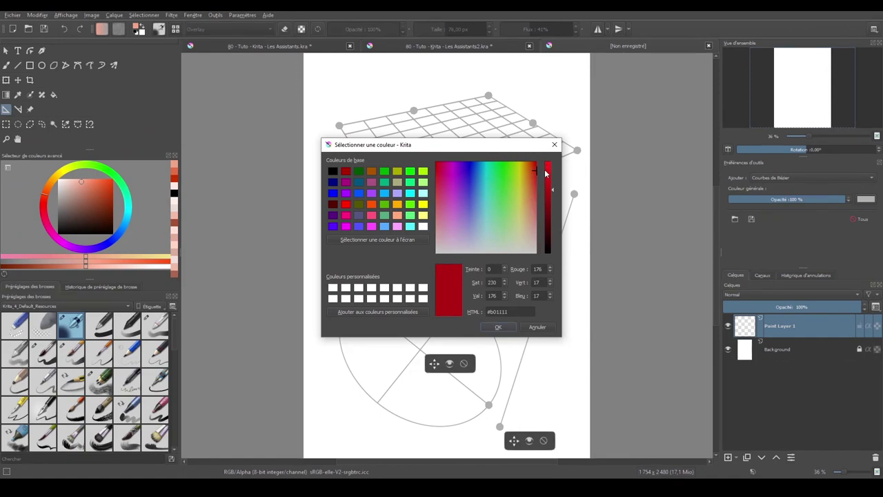
left_click(498, 326)
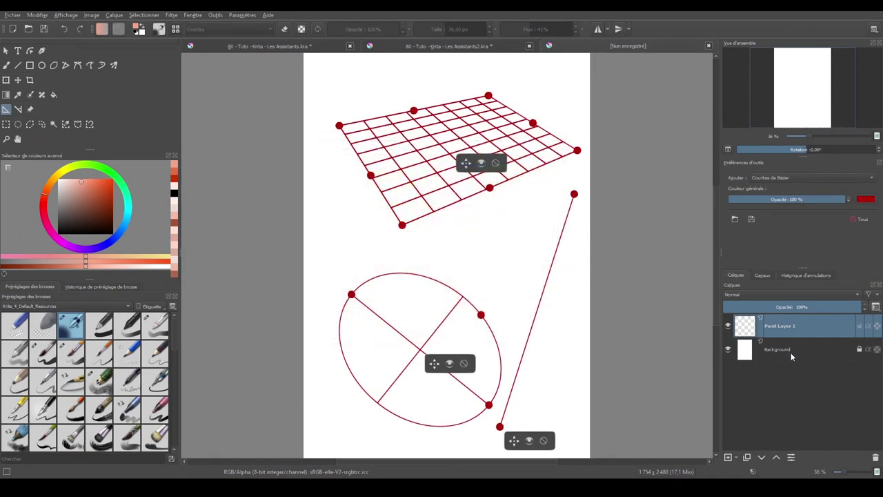
mouse_move(842, 199)
left_mouse_down()
mouse_move(741, 202)
mouse_move(784, 199)
left_mouse_up()
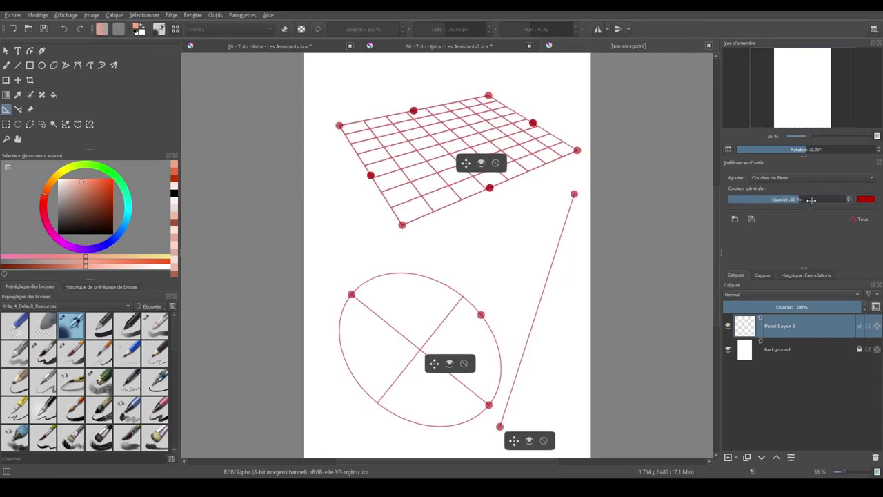
Clear all guides and spray dark brown Texture Spray speckles over the egg in Overlay mode
left_click(854, 221)
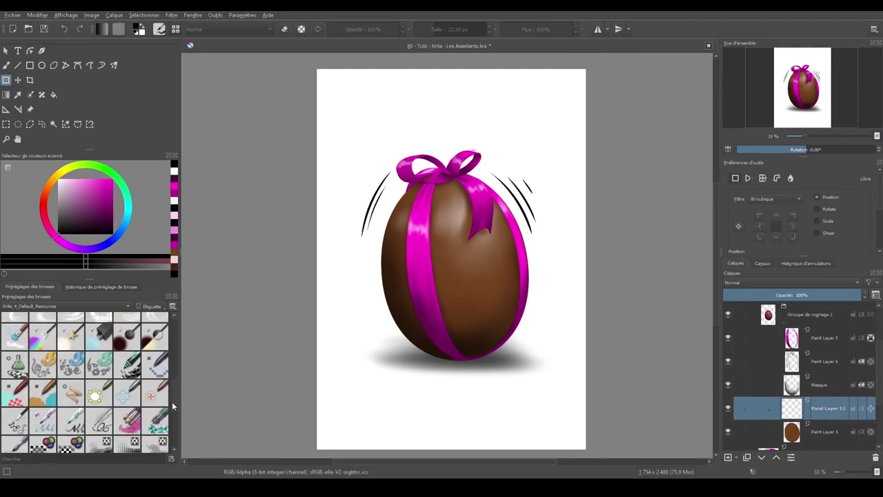
left_click(127, 390)
left_click_drag(442, 207, 510, 317)
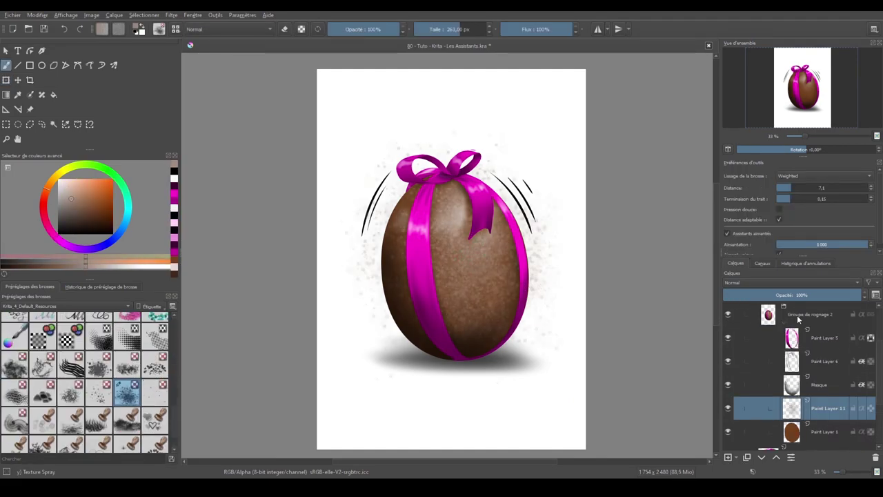
left_click(793, 282)
left_click_drag(441, 227, 456, 290, "ctrl")
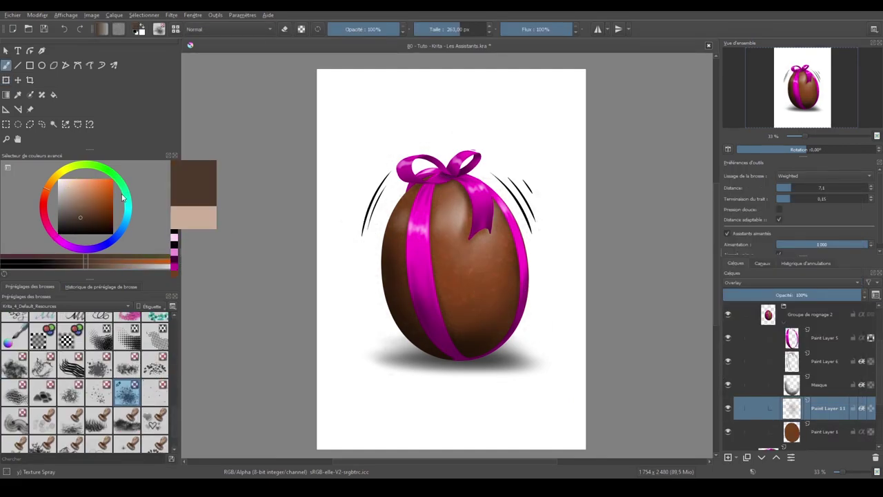
left_click_drag(545, 29, 524, 29)
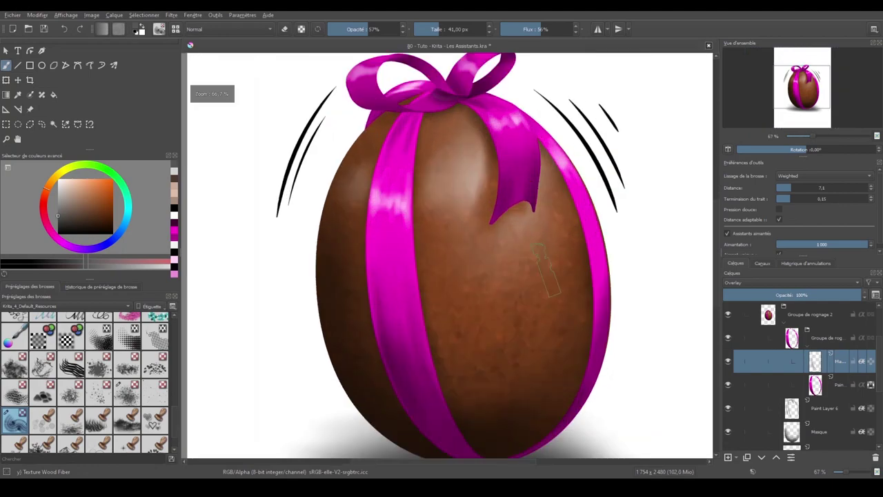
Select the egg's mask layers to refine the speckled texture
scroll(831, 314, "up", 3)
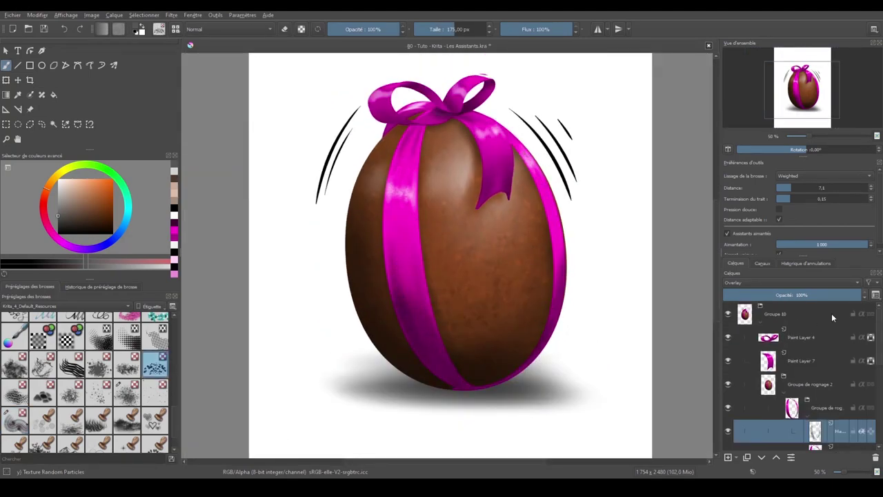
left_click(816, 360)
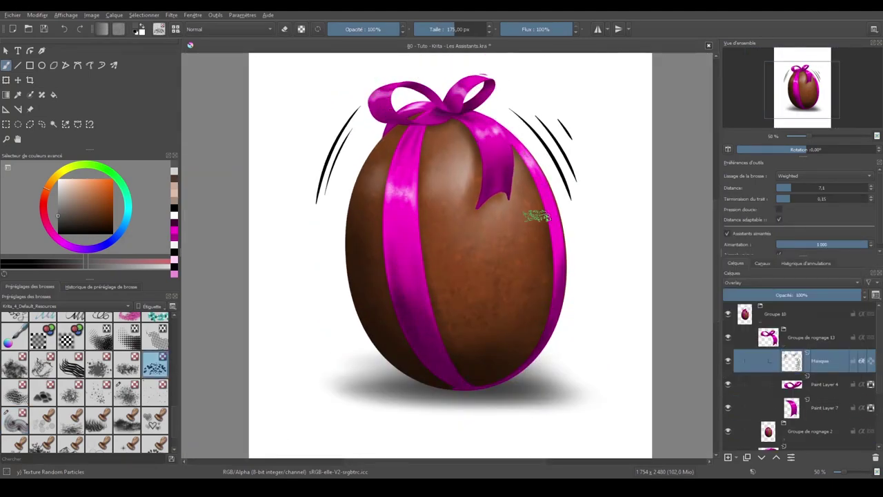
scroll(809, 339, "down", 3)
left_click(819, 392)
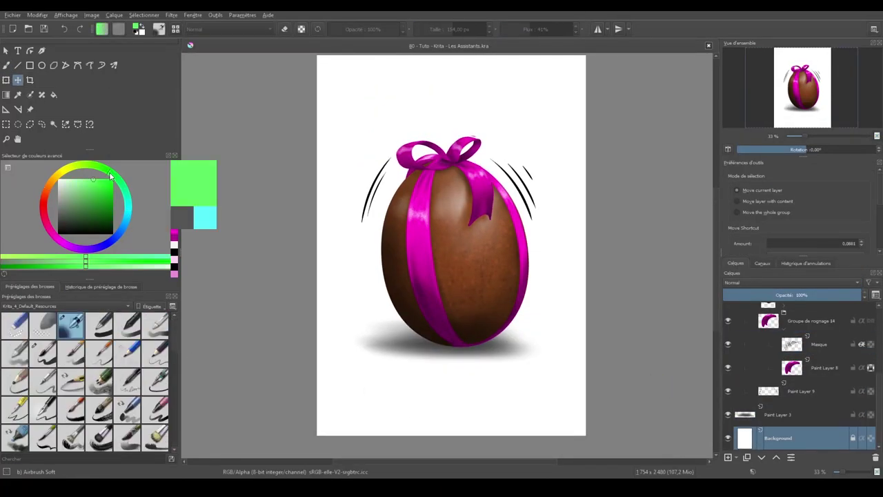
Airbrush a green ground beneath the egg and a pale cyan glow around it
left_click(70, 324)
mouse_move(394, 311)
left_mouse_down()
mouse_move(368, 362)
mouse_move(382, 341)
left_mouse_up()
left_click(86, 182)
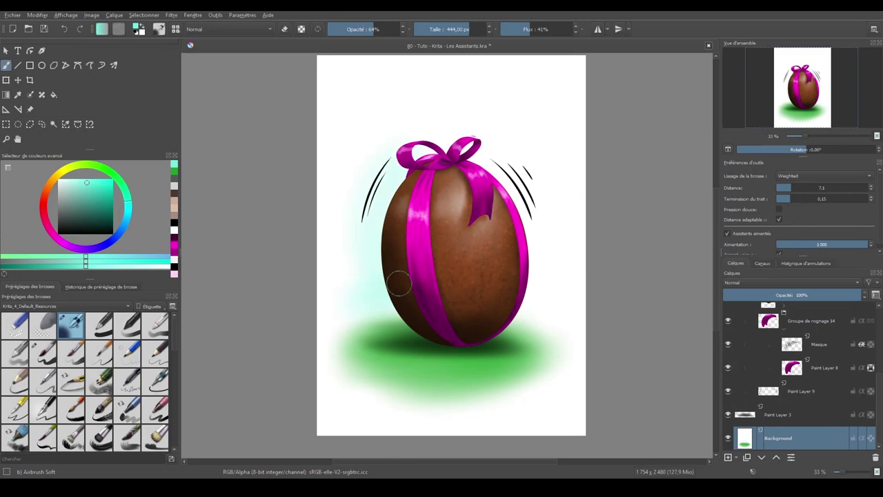
left_click_drag(366, 303, 475, 305)
Set the Lumiere layer to Color Dodge and paint a darker cyan highlight on the egg
scroll(811, 345, "up", 5)
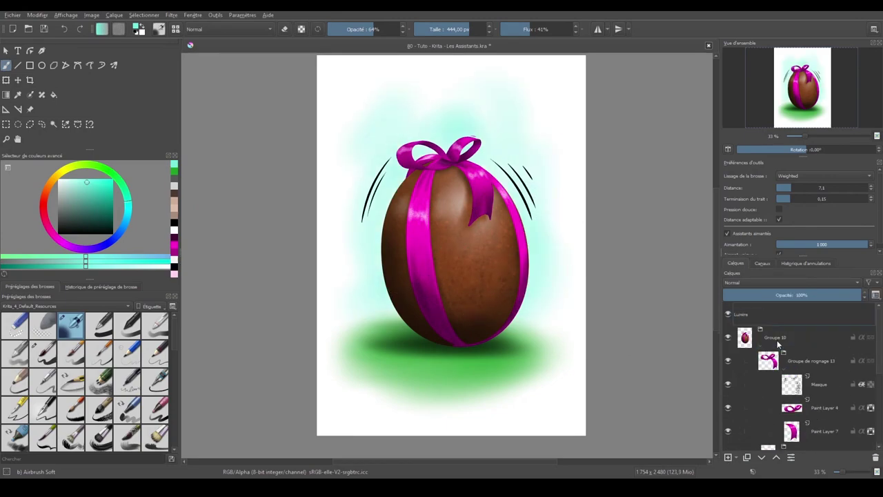
left_click(777, 314)
left_click(793, 282)
left_click(767, 243)
left_click(78, 198)
left_click_drag(476, 228, 424, 244)
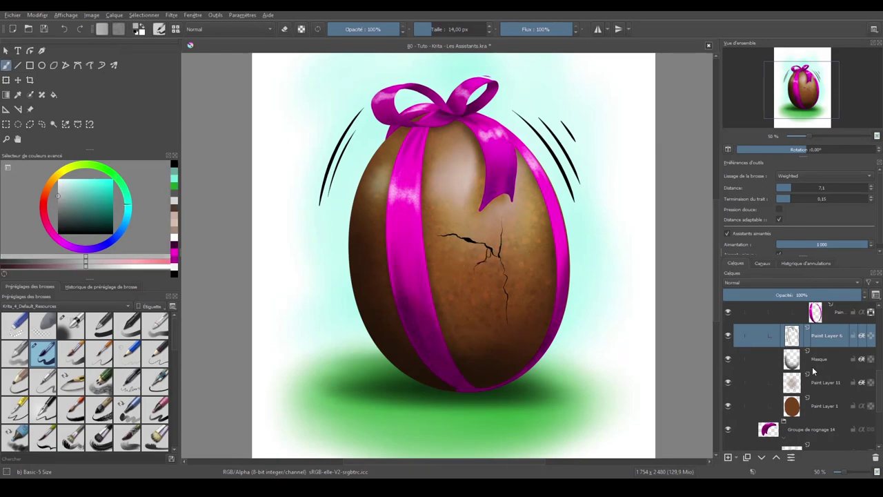
Select the Paint Layer 11 texture layer and darken the paint colour
left_click(826, 383)
key("k")
key("k")
key("k")
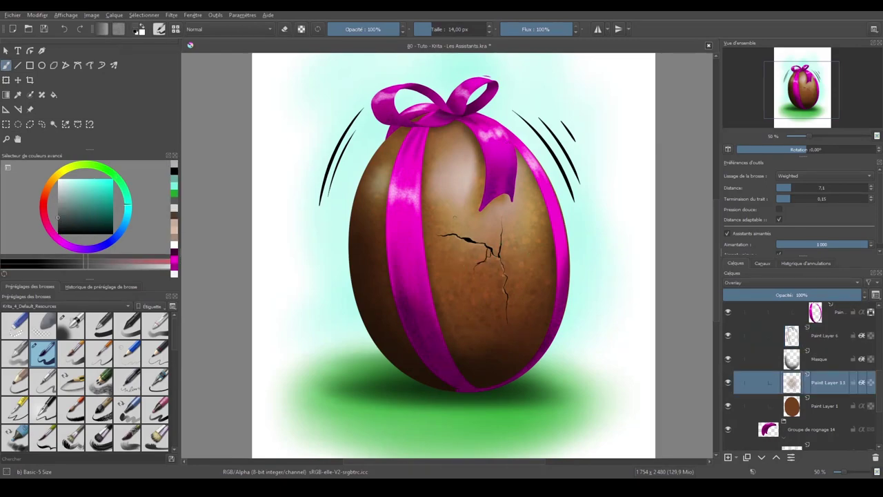